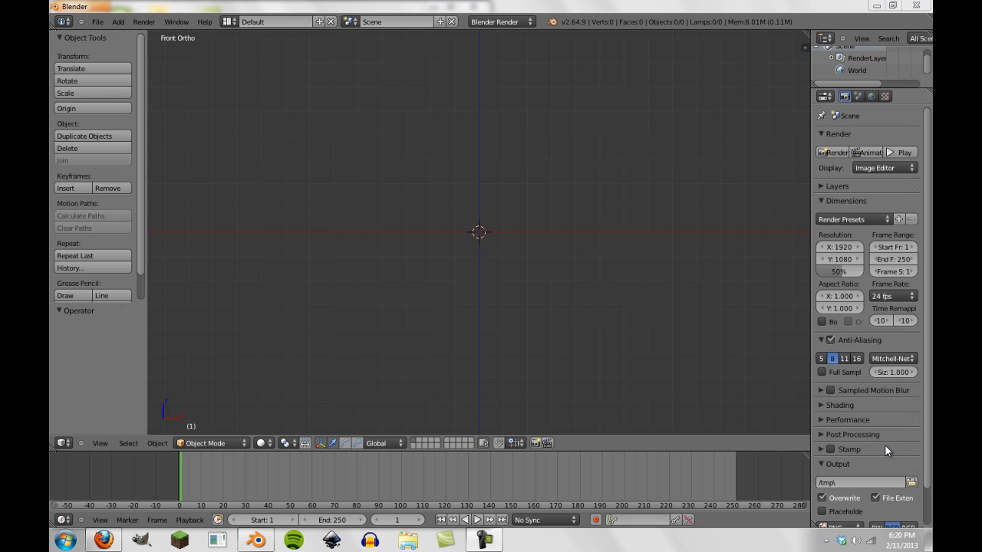
# Orbit the view down from Front Ortho to look onto the empty grid
pyautogui.moveTo(550, 90); pyautogui.dragTo(524, 123, button='middle')
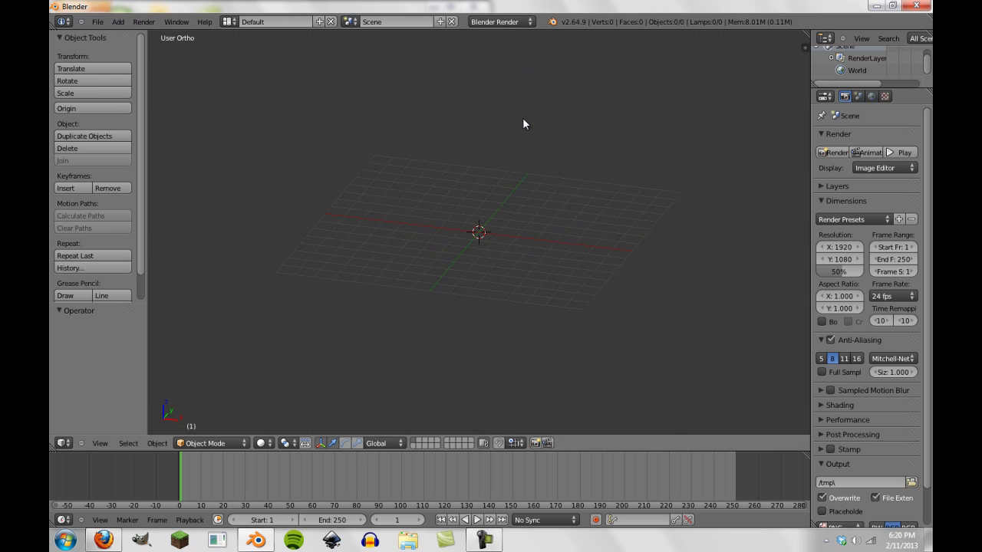
# Add a plane mesh at the scene origin and orbit around it
pyautogui.hotkey('shift', 'a')
pyautogui.moveTo(534, 138)
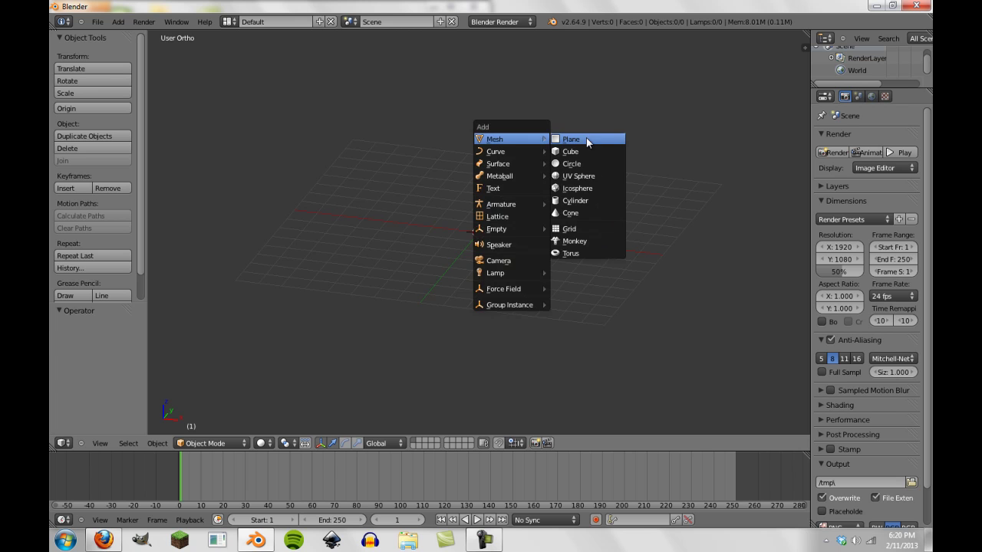
pyautogui.click(571, 138)
pyautogui.scroll(3, 576, 138)
pyautogui.scroll(-2, 596, 261)
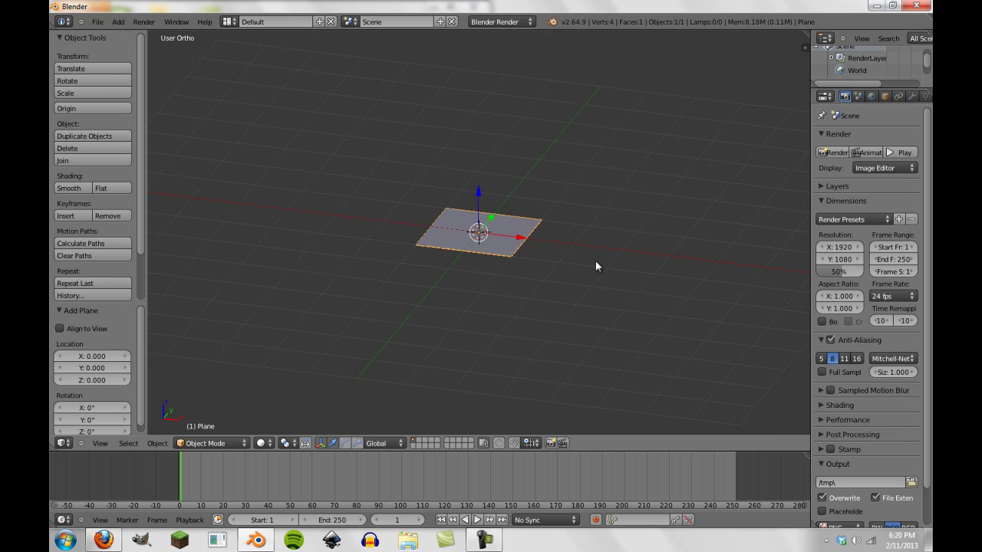
pyautogui.scroll(1, 483, 243)
pyautogui.moveTo(483, 243); pyautogui.dragTo(492, 259, button='middle')
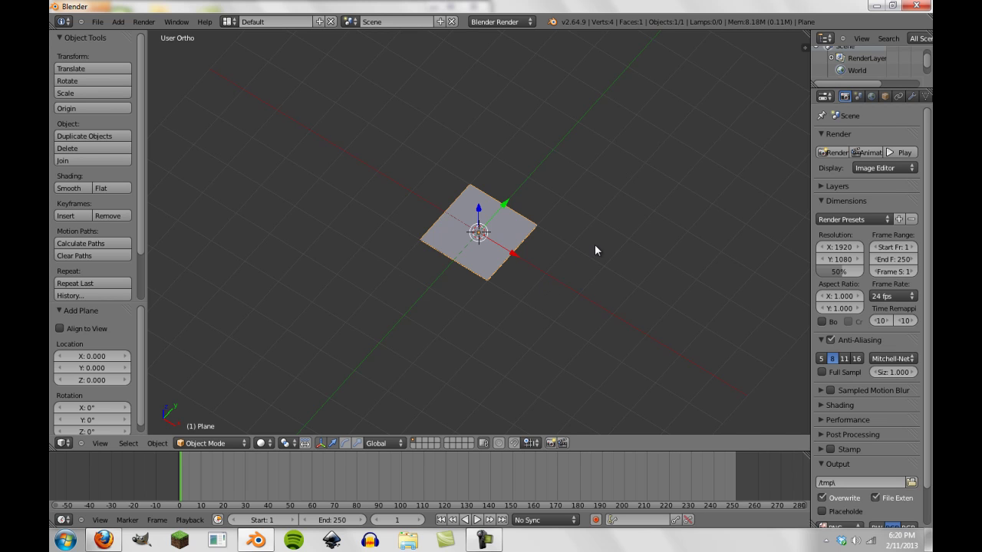
pyautogui.scroll(-3, 516, 230)
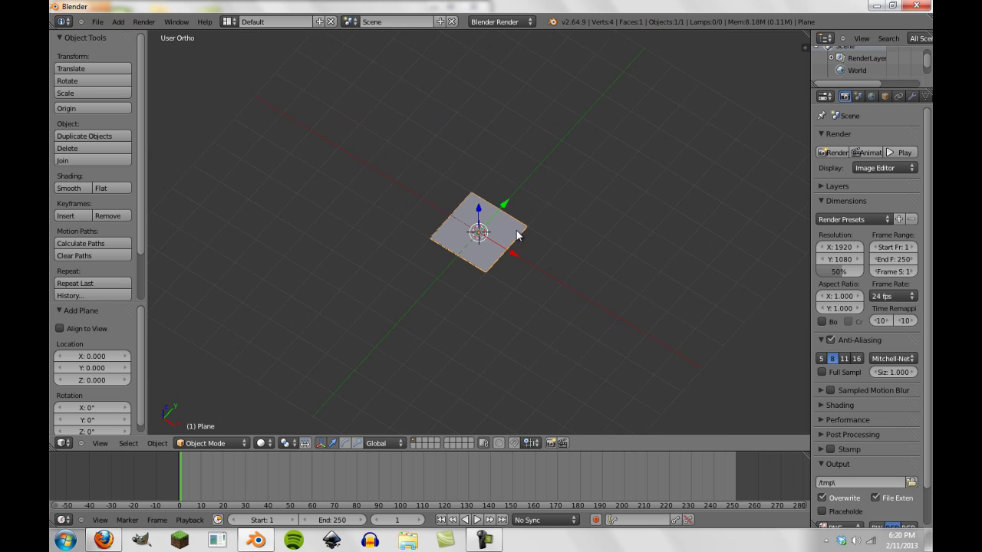
# Scale the plane by 2 (after undoing a scale of 3) and enter Edit Mode
pyautogui.press('s')
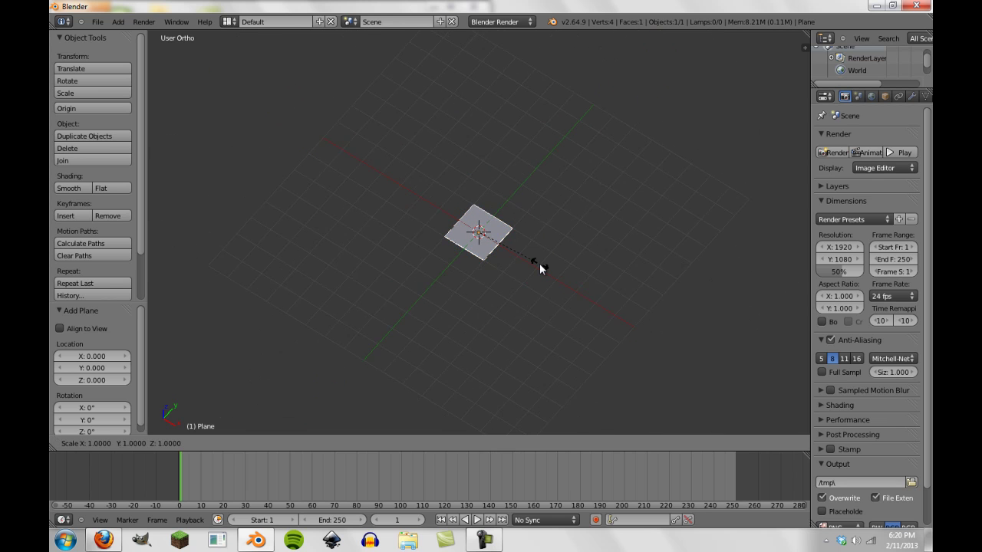
pyautogui.press('3')
pyautogui.press('Return')
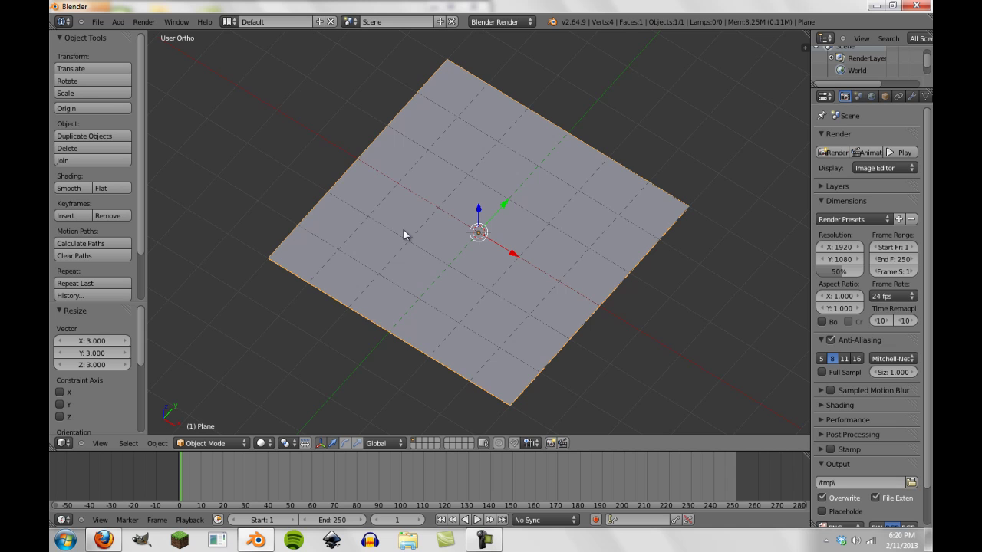
pyautogui.hotkey('ctrl', 'z')
pyautogui.press('s')
pyautogui.press('2')
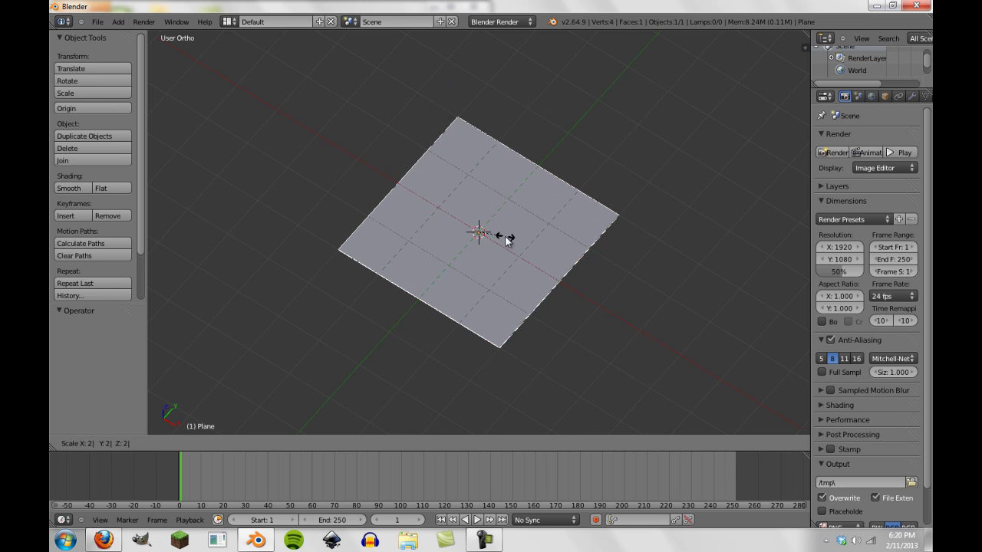
pyautogui.press('Return')
pyautogui.scroll(-4, 520, 241)
pyautogui.press('Tab')
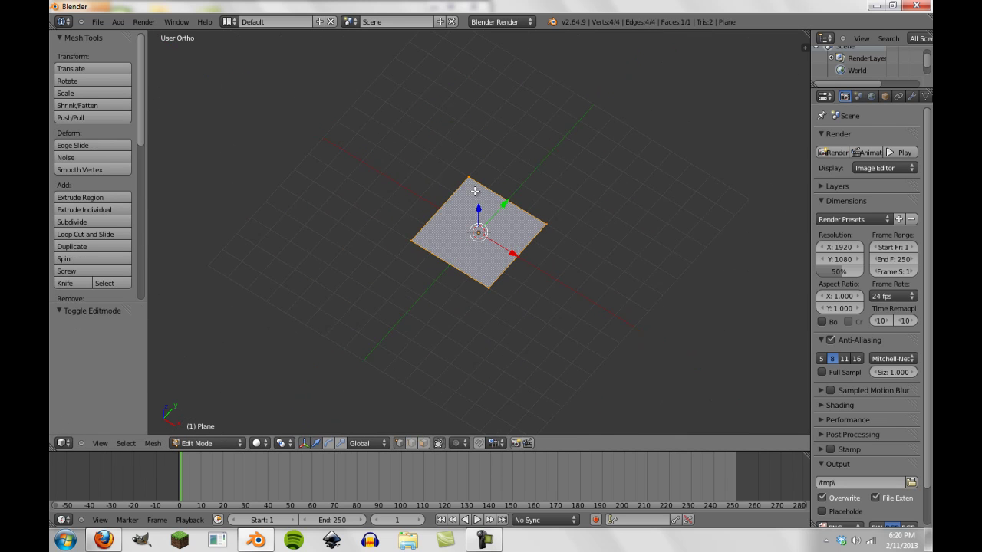
# Subdivide the plane and raise Number of Cuts to 10
pyautogui.press('w')
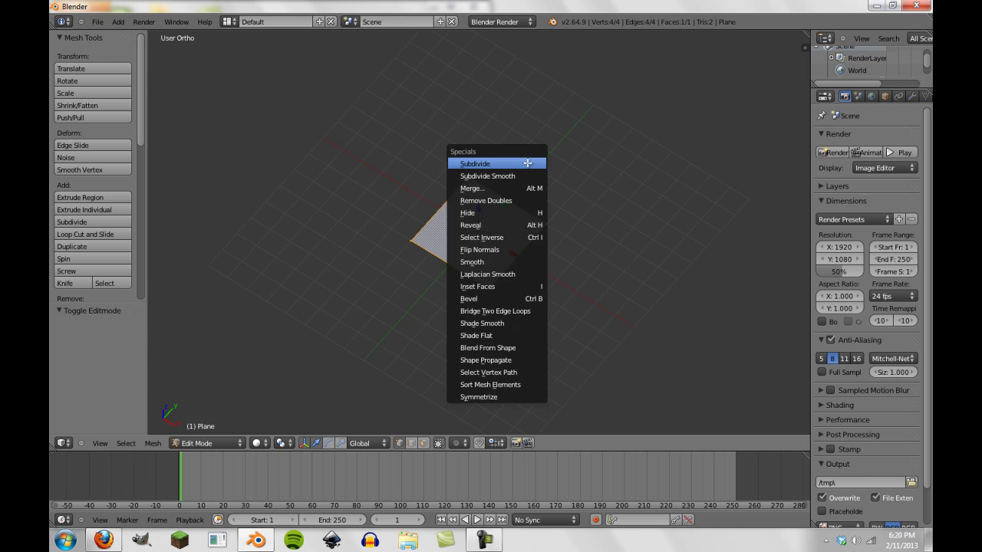
pyautogui.click(527, 163)
pyautogui.press('w')
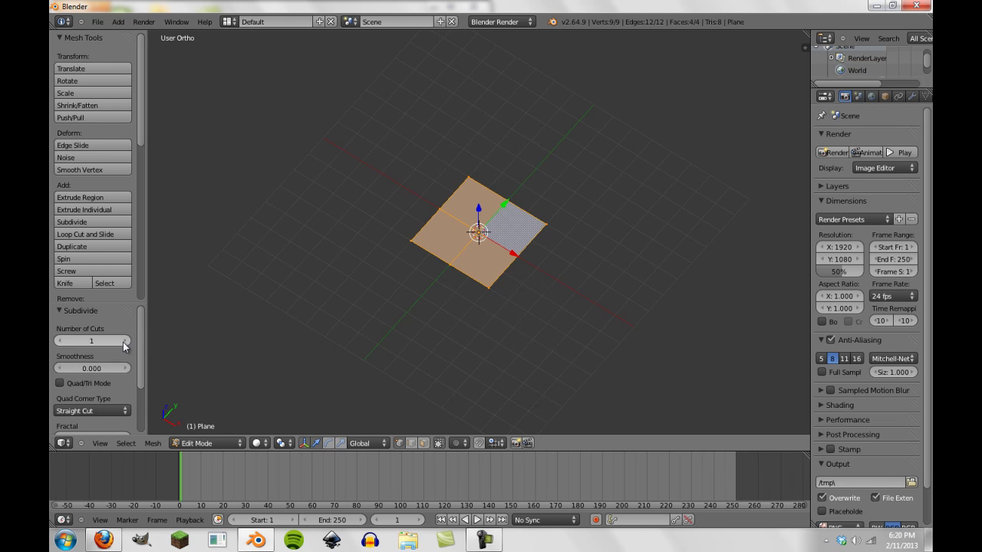
pyautogui.click(124, 340)
pyautogui.click(124, 341)
pyautogui.click(125, 341)
pyautogui.click(125, 340)
pyautogui.click(124, 341)
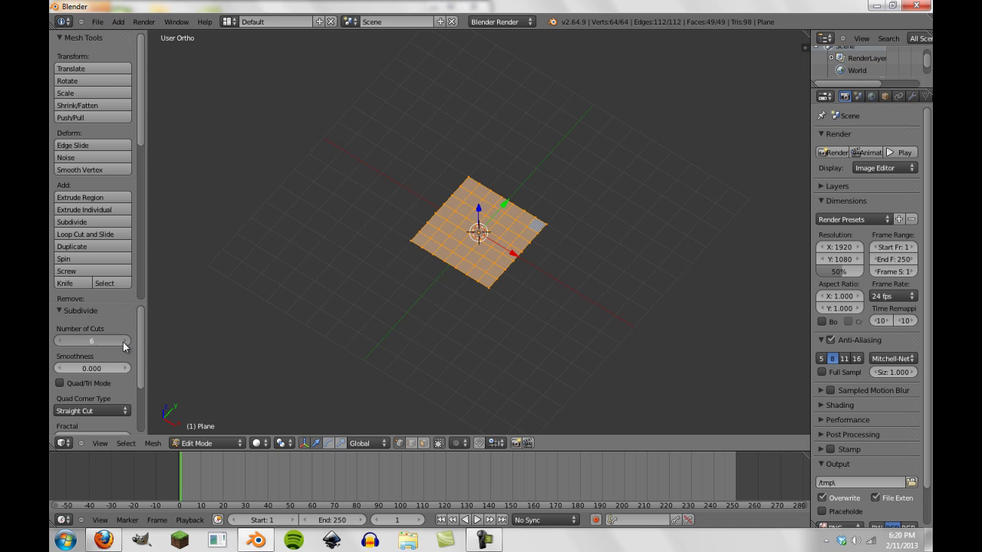
pyautogui.click(124, 341)
pyautogui.click(124, 340)
pyautogui.click(124, 341)
pyautogui.click(124, 341)
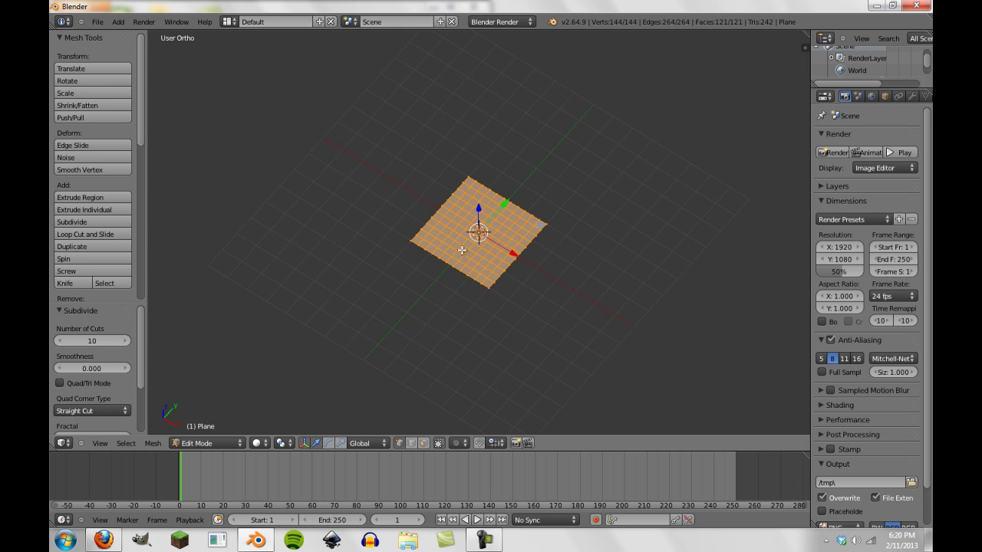
# Subdivide the grid again with 3 cuts for a denser mesh
pyautogui.press('w')
pyautogui.click(420, 232)
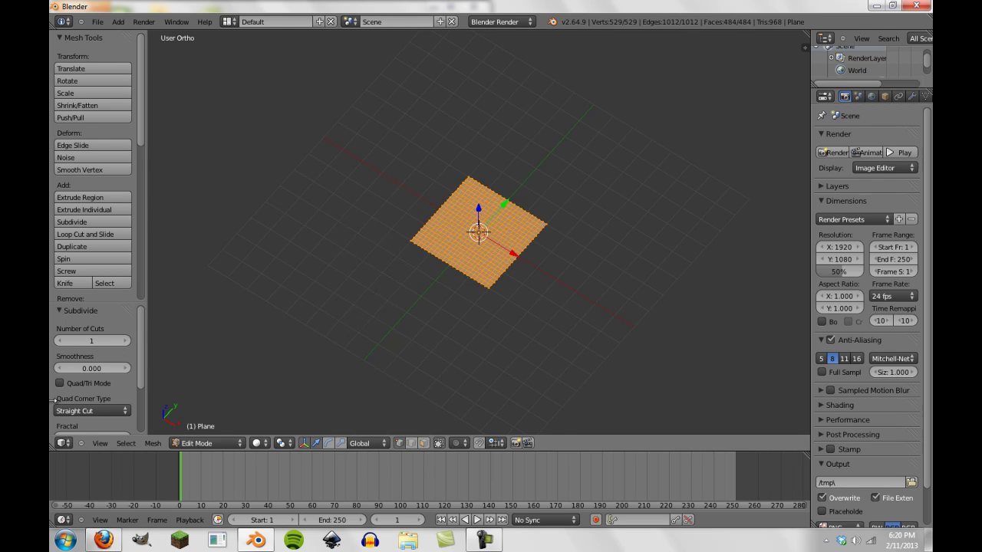
pyautogui.click(126, 341)
pyautogui.click(125, 341)
pyautogui.scroll(8, 495, 309)
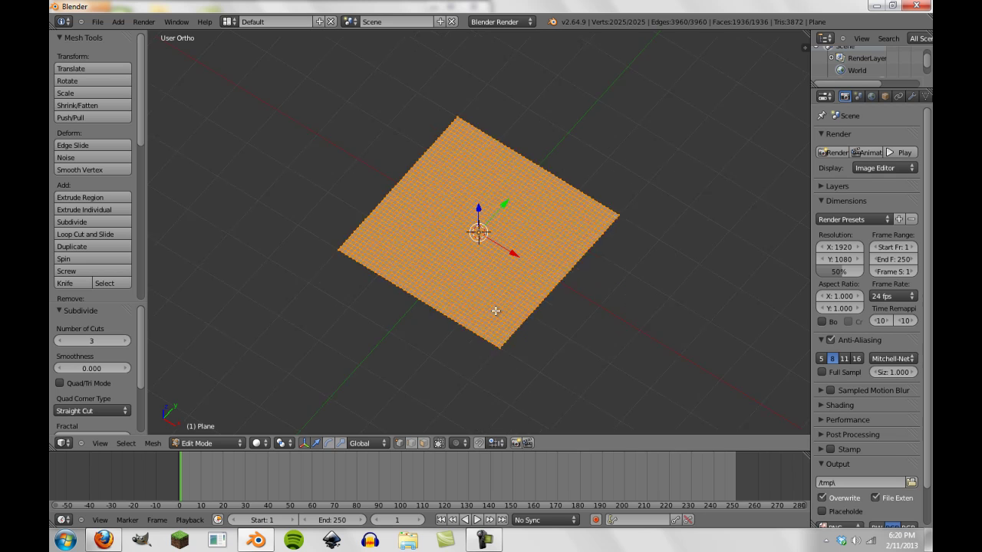
pyautogui.scroll(-4, 496, 311)
pyautogui.moveTo(475, 322); pyautogui.dragTo(461, 297, button='middle')
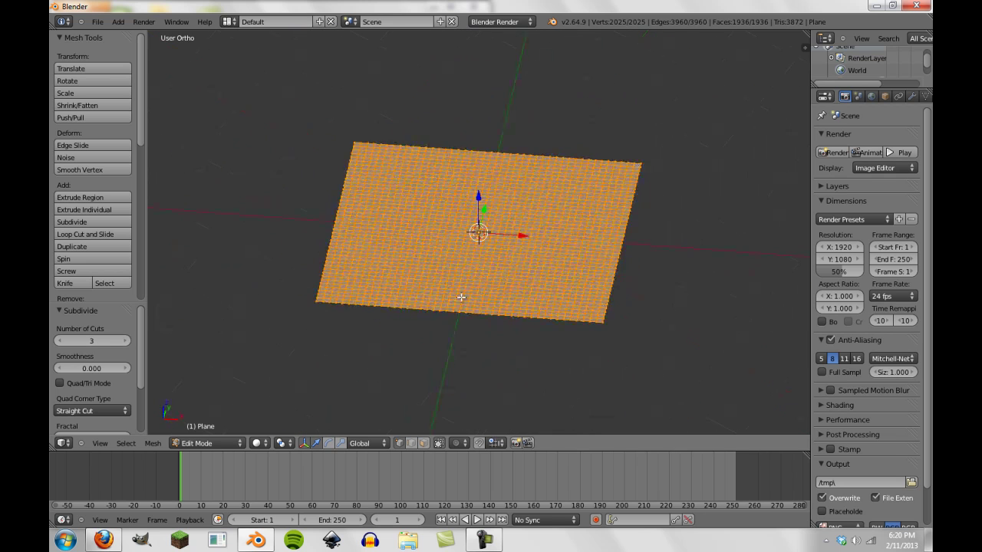
pyautogui.click(114, 342)
# Return to Object Mode and frame the dense 3025-face plane in the view
pyautogui.press('Tab')
pyautogui.scroll(2, 483, 246)
pyautogui.press('Tab')
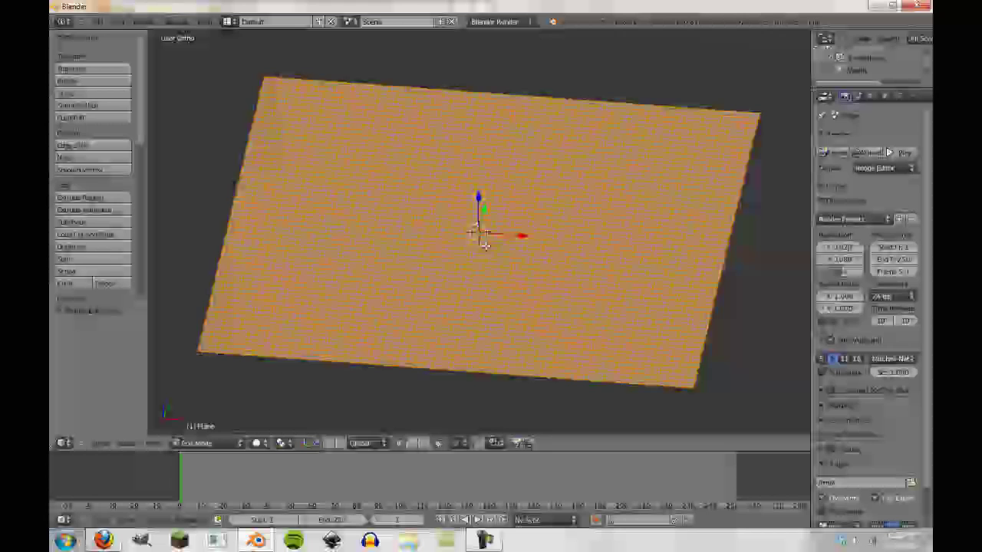
pyautogui.scroll(-3, 483, 247)
pyautogui.press('Tab')
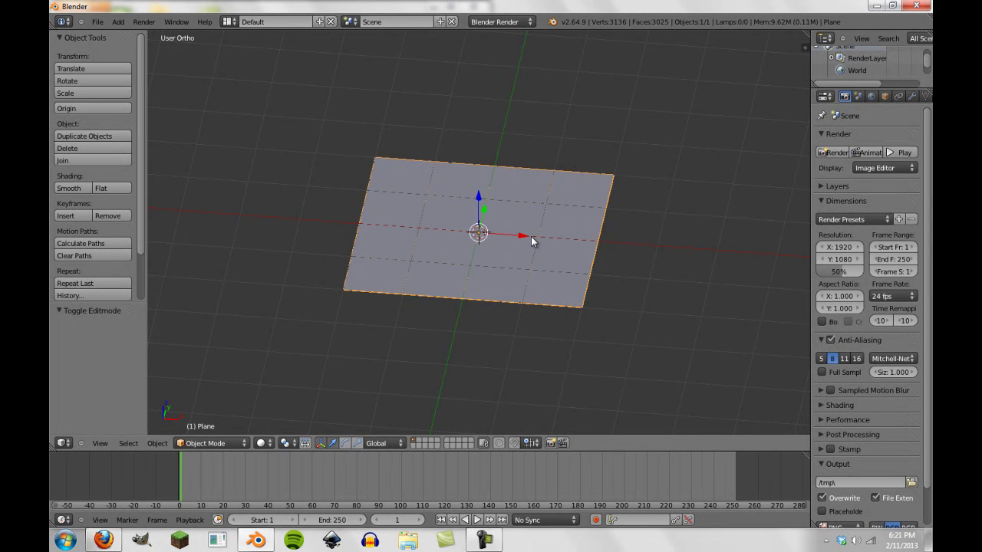
pyautogui.moveTo(463, 223)
pyautogui.mouseDown(button='middle')
pyautogui.moveTo(478, 224)
pyautogui.moveTo(449, 216)
pyautogui.mouseUp(button='middle')
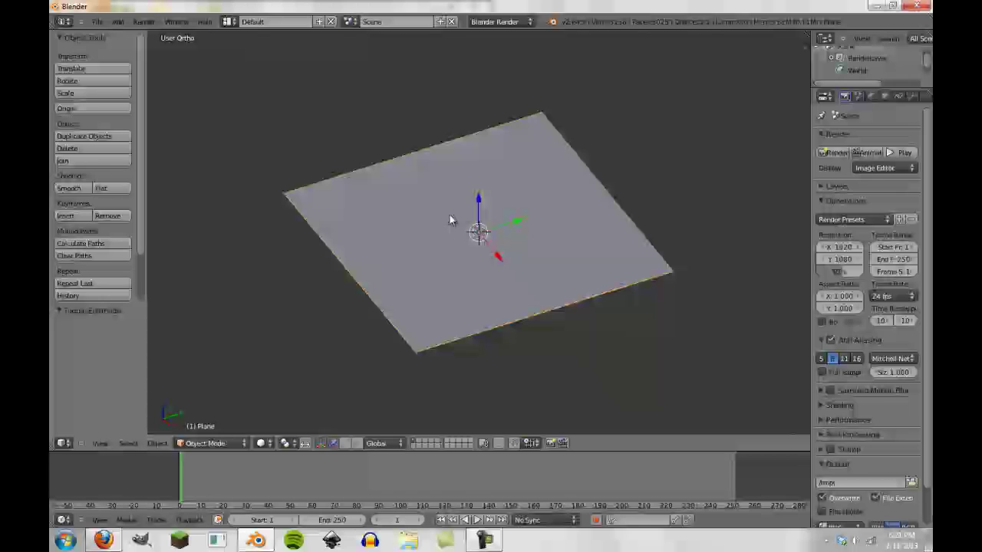
pyautogui.scroll(-2, 412, 244)
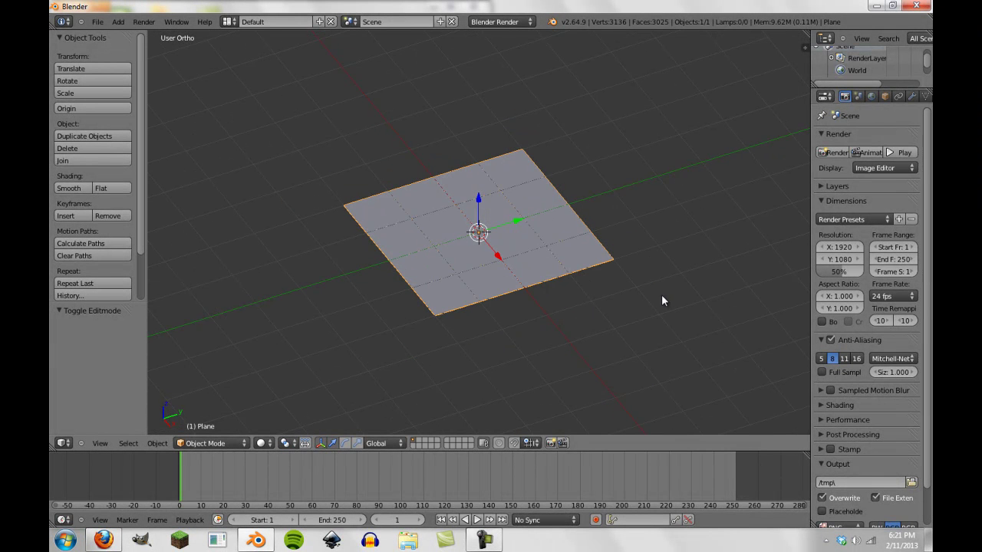
pyautogui.keyDown('shift'); pyautogui.moveTo(524, 167); pyautogui.dragTo(522, 207, button='middle'); pyautogui.keyUp('shift')
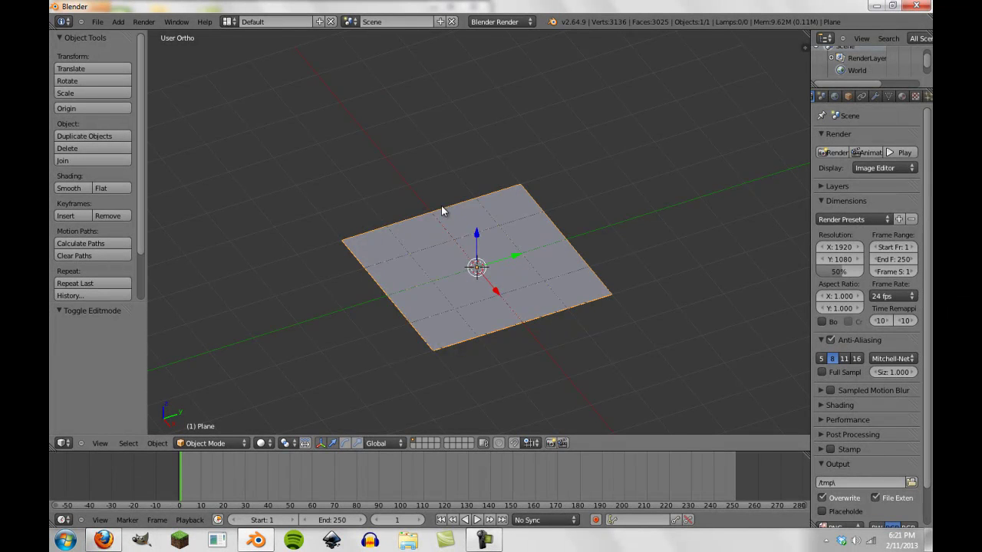
# Add a second plane, scale it to 1.5, and lift it 3 units up
pyautogui.hotkey('shift', 'a')
pyautogui.click(502, 206)
pyautogui.write('s')
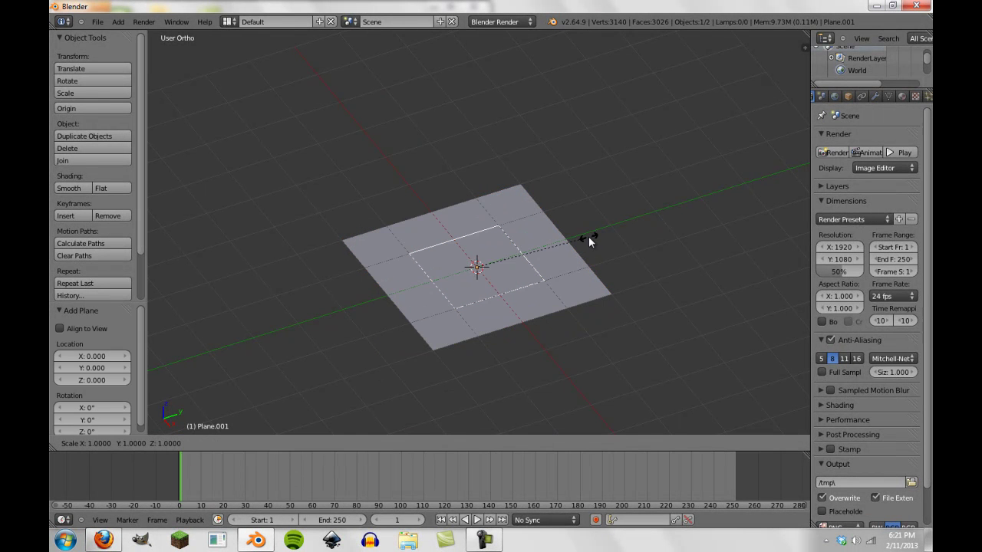
pyautogui.write('1.5')
pyautogui.press('Return')
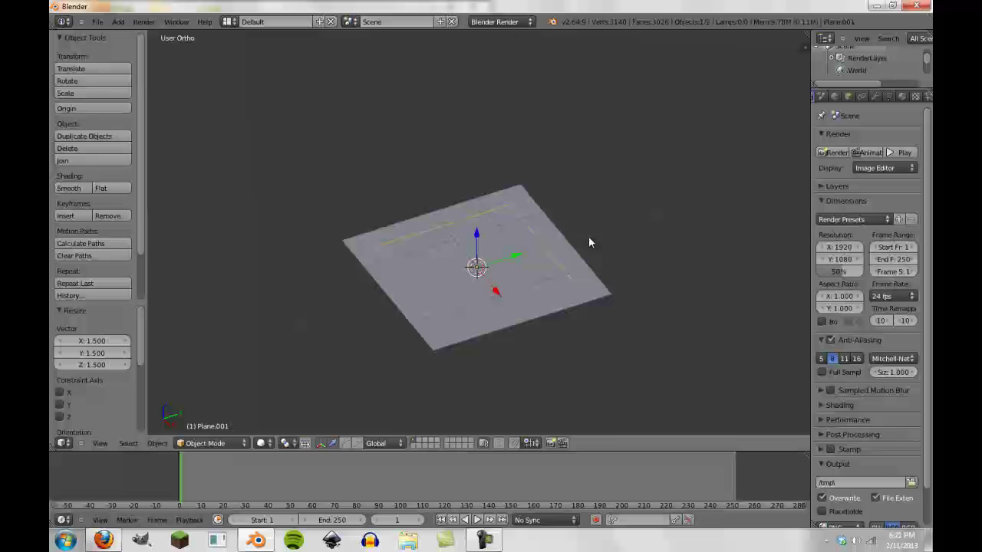
pyautogui.moveTo(479, 233); pyautogui.dragTo(498, 112)
# Add a particle system to the upper plane in the Particles properties
pyautogui.moveTo(440, 315); pyautogui.dragTo(686, 181, button='middle')
pyautogui.scroll(-1, 909, 98)
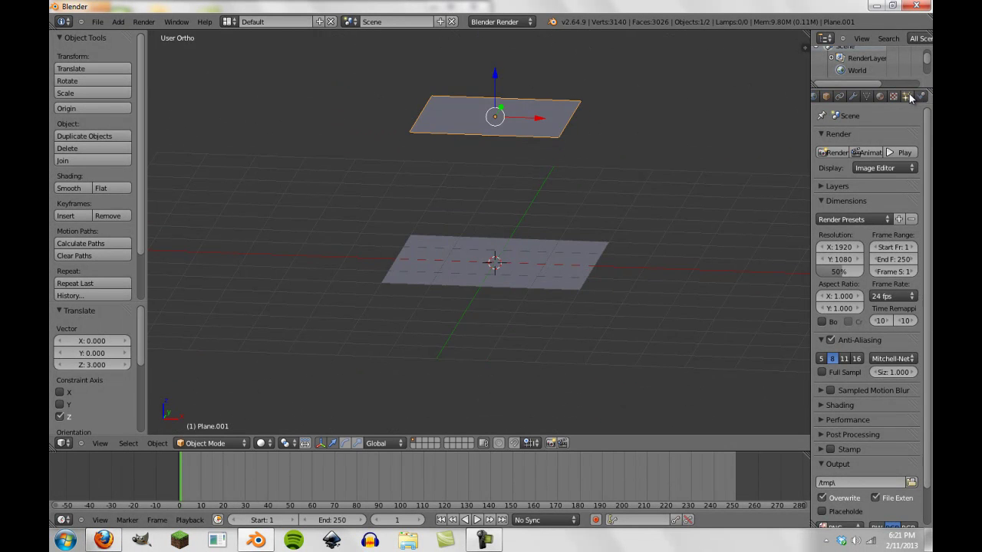
pyautogui.click(907, 96)
pyautogui.moveTo(812, 136); pyautogui.dragTo(755, 138)
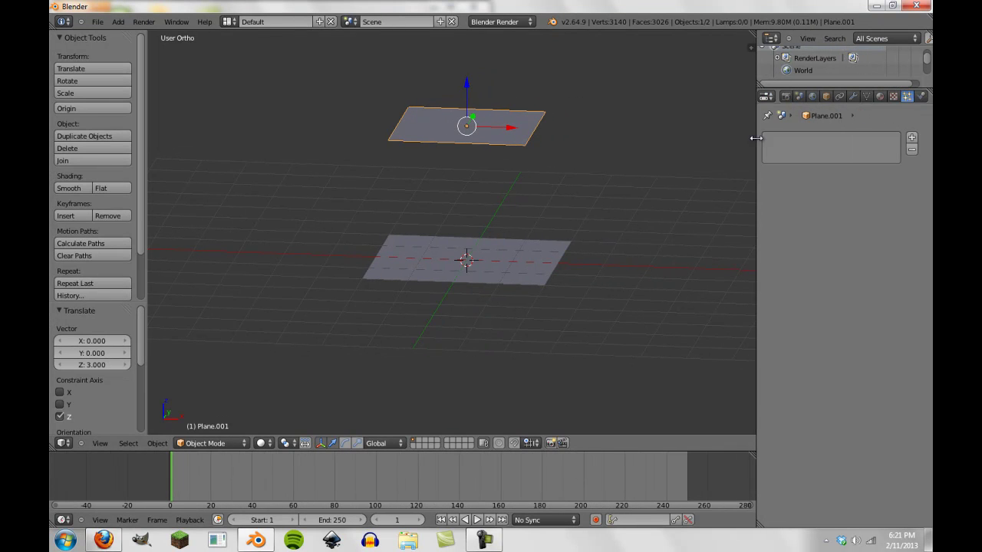
pyautogui.moveTo(675, 145); pyautogui.dragTo(705, 144, button='middle')
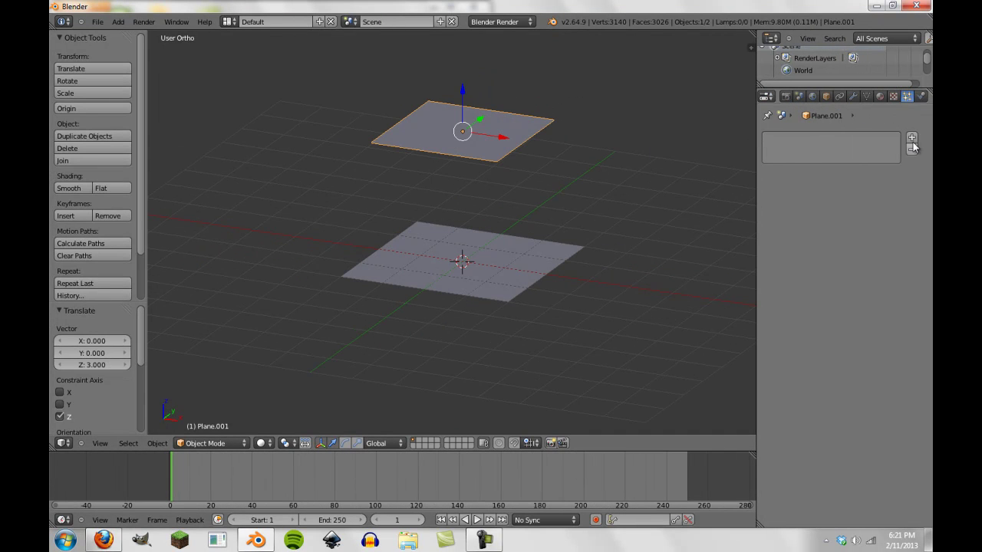
pyautogui.click(912, 137)
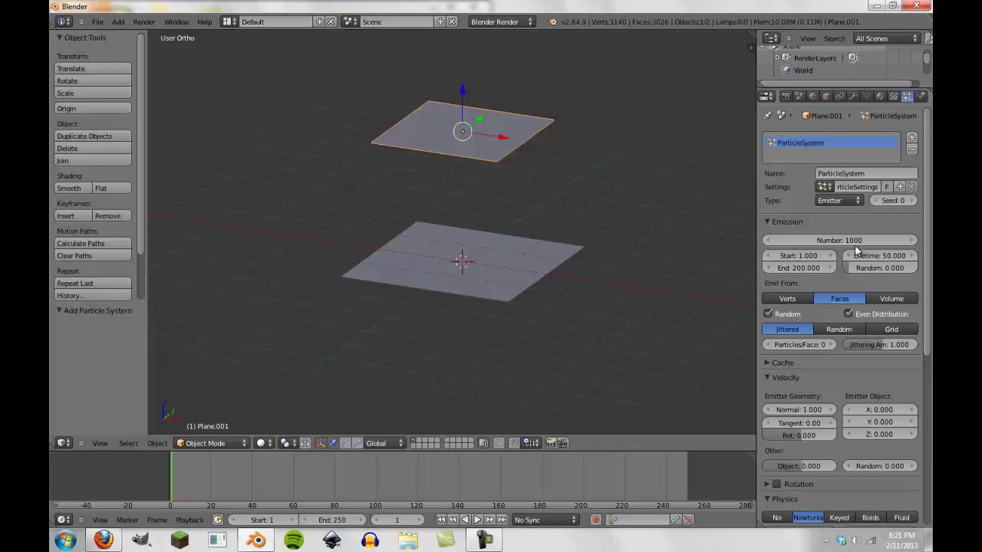
# Play the animation and set the emitted particle count to 500
pyautogui.hotkey('alt', 'a')
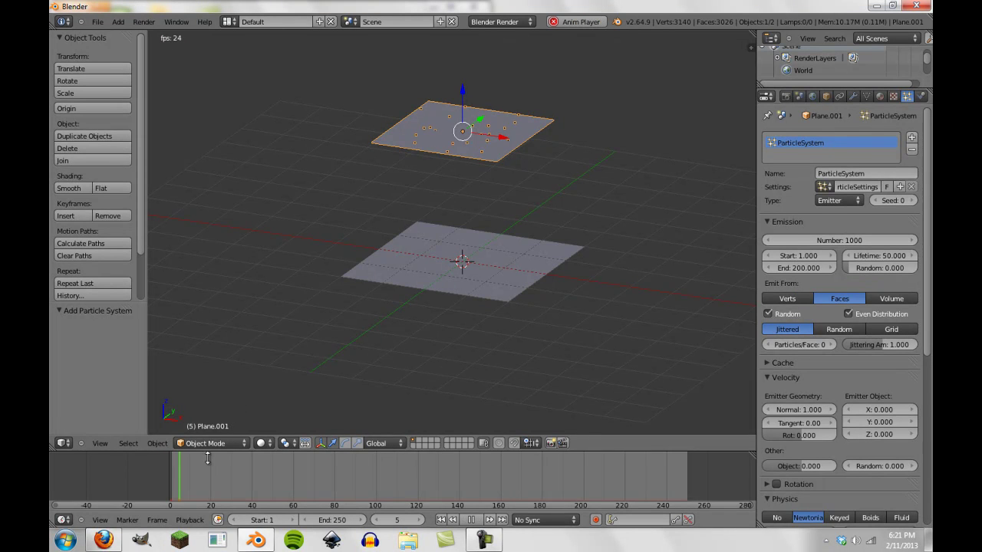
pyautogui.moveTo(414, 247); pyautogui.dragTo(399, 161, button='middle')
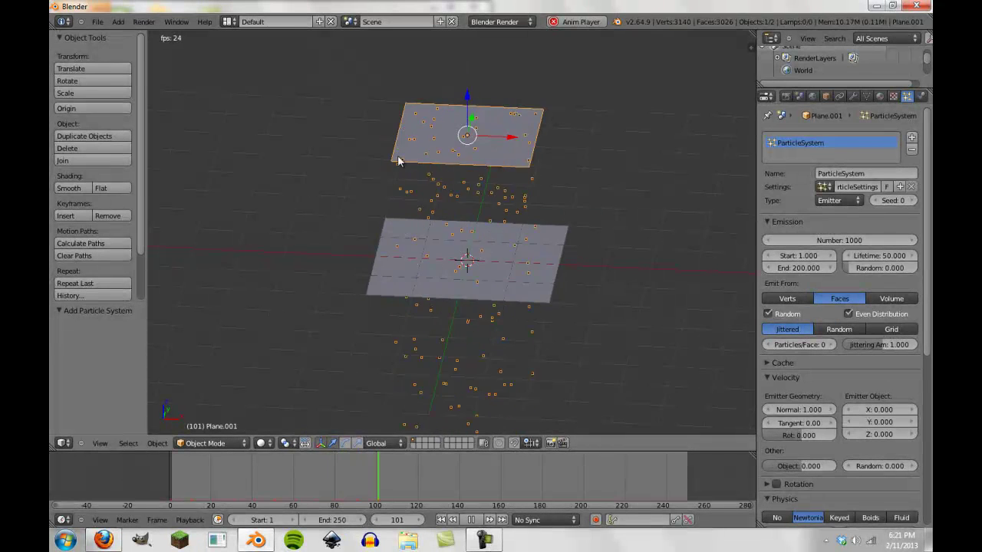
pyautogui.click(848, 240)
pyautogui.write('500')
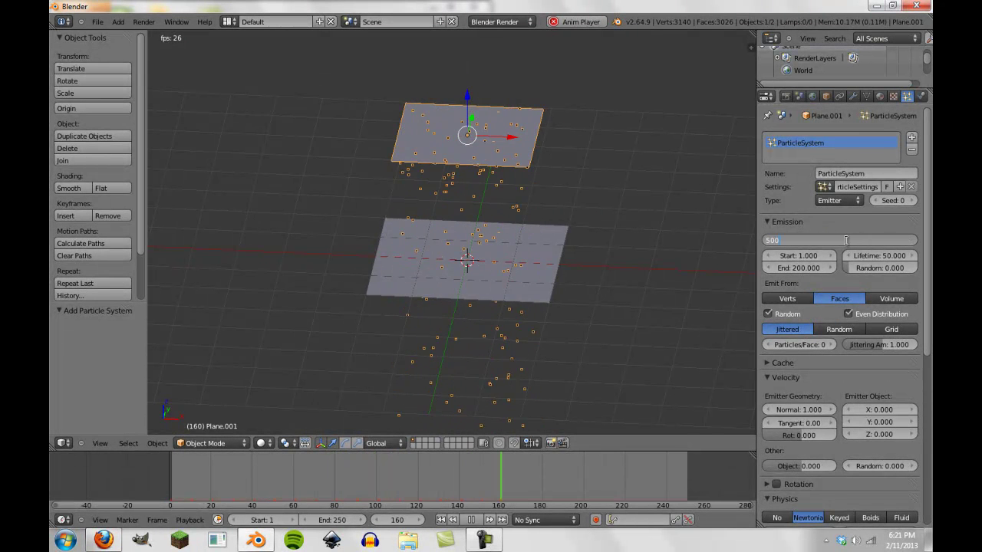
pyautogui.press('Return')
pyautogui.click(320, 444)
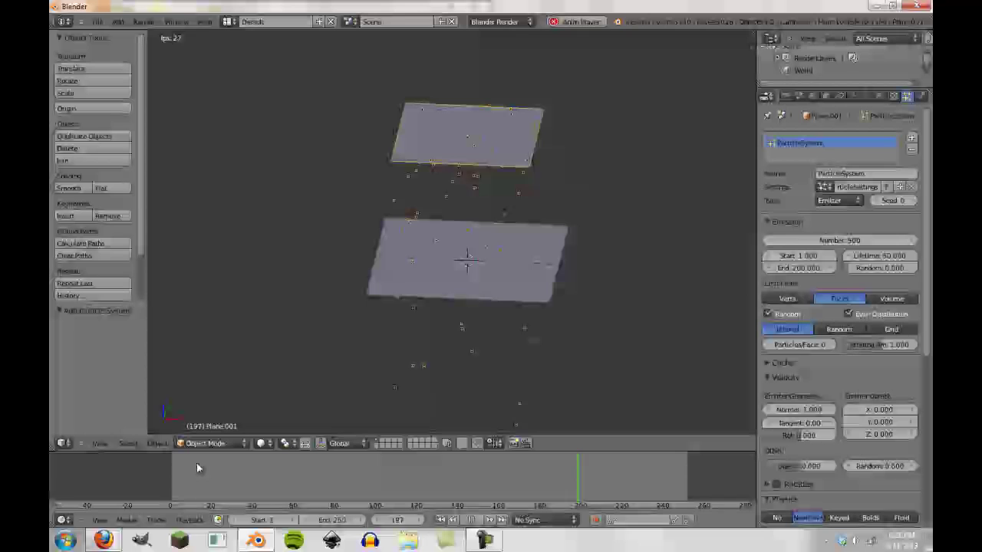
pyautogui.click(320, 444)
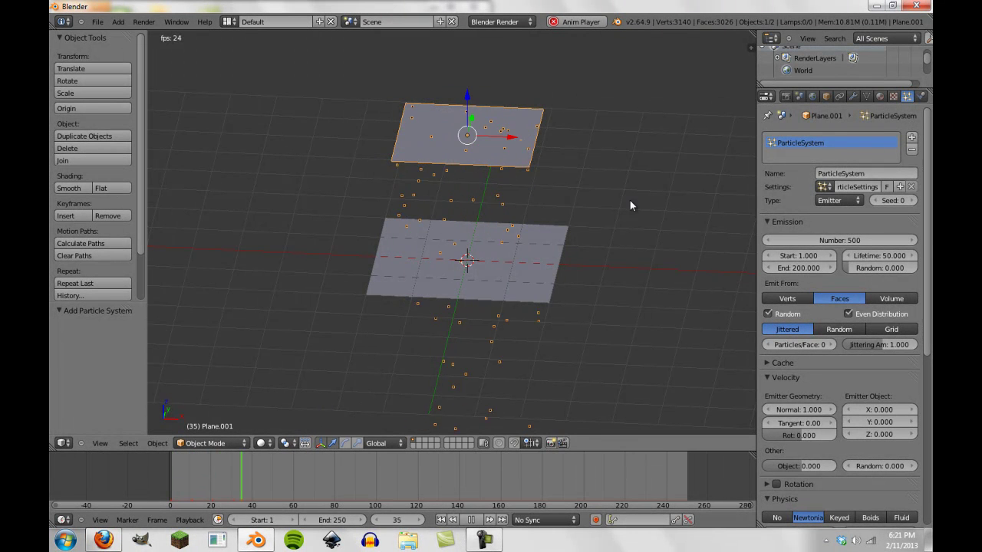
pyautogui.moveTo(594, 237); pyautogui.dragTo(796, 237, button='middle')
# Set the particle count to 250 and the emission end frame to 250
pyautogui.click(842, 240)
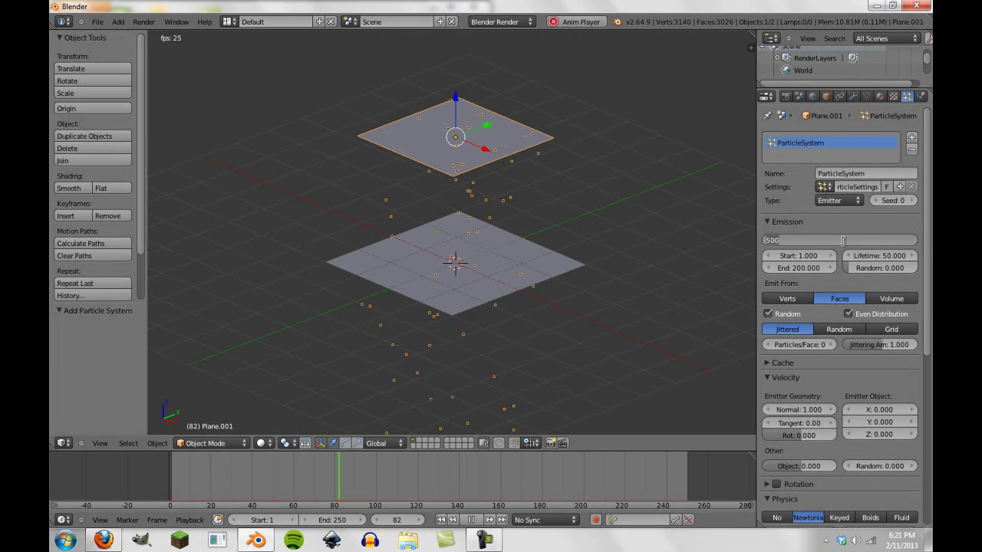
pyautogui.write('250')
pyautogui.press('Return')
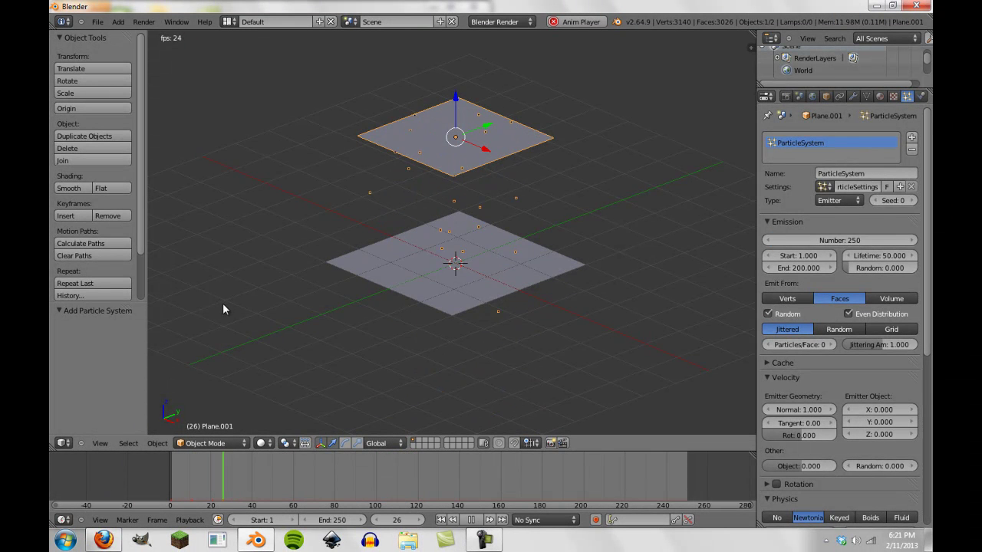
pyautogui.moveTo(388, 314); pyautogui.dragTo(464, 360, button='middle')
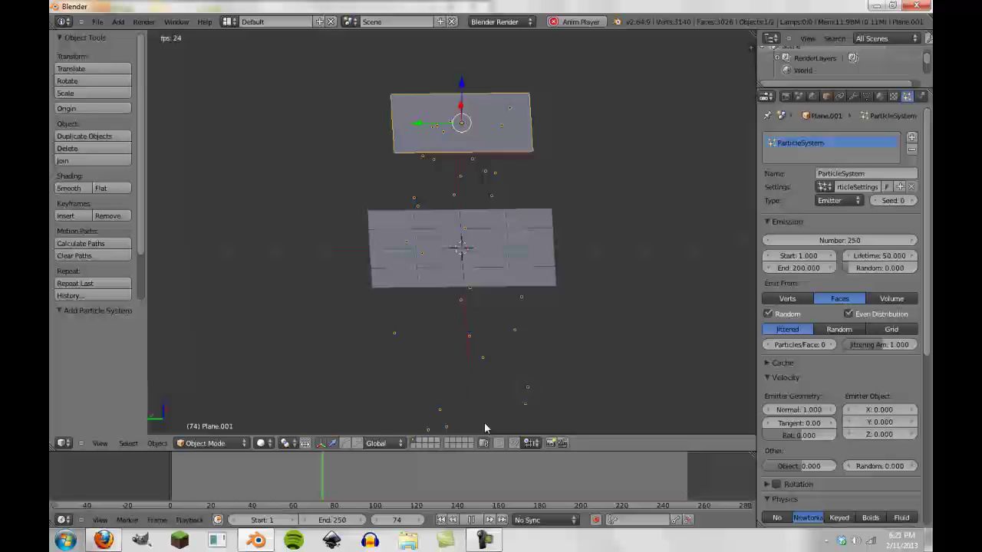
pyautogui.moveTo(579, 338); pyautogui.dragTo(529, 330, button='middle')
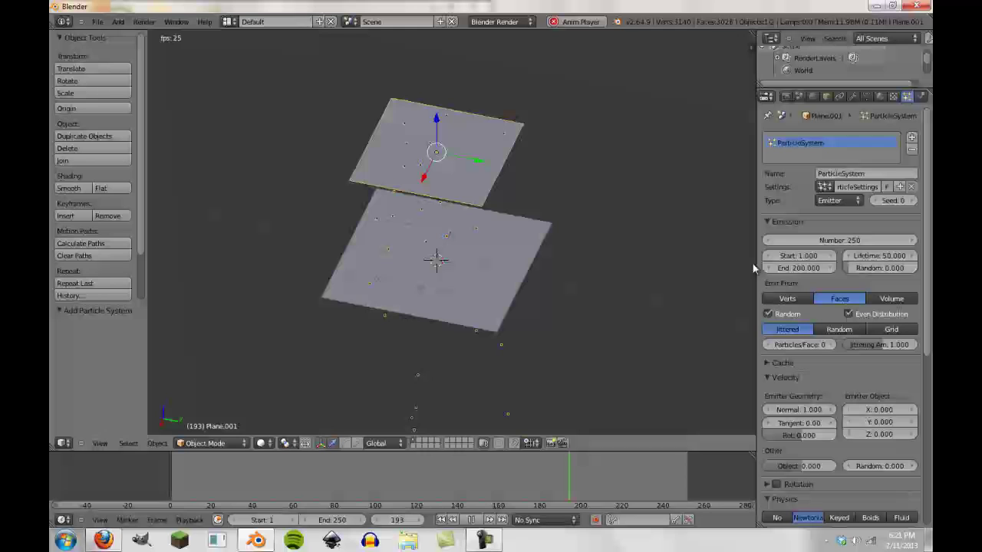
pyautogui.click(798, 268)
pyautogui.write('250')
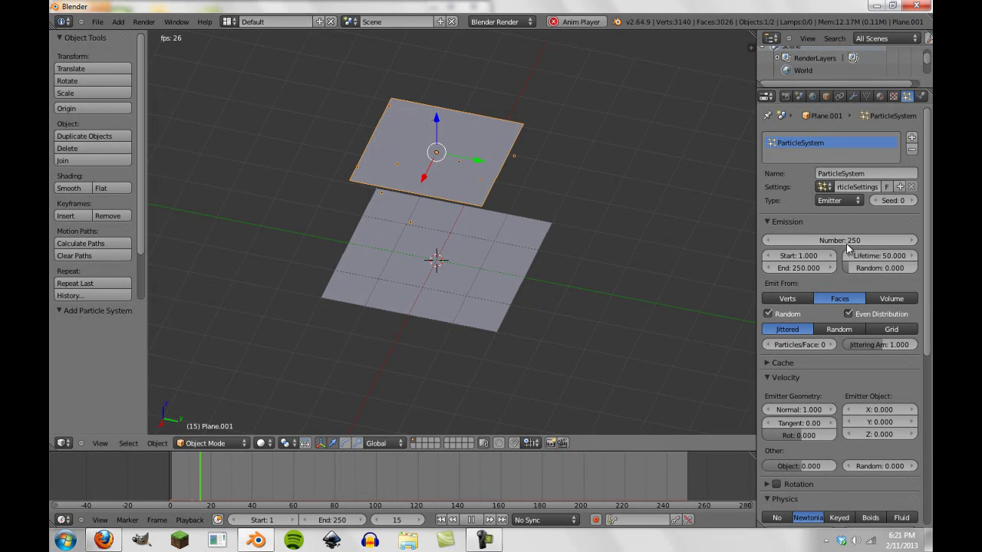
pyautogui.press('Return')
# Lower the particle count to 100 and stop playback
pyautogui.moveTo(537, 291); pyautogui.dragTo(453, 209, button='middle')
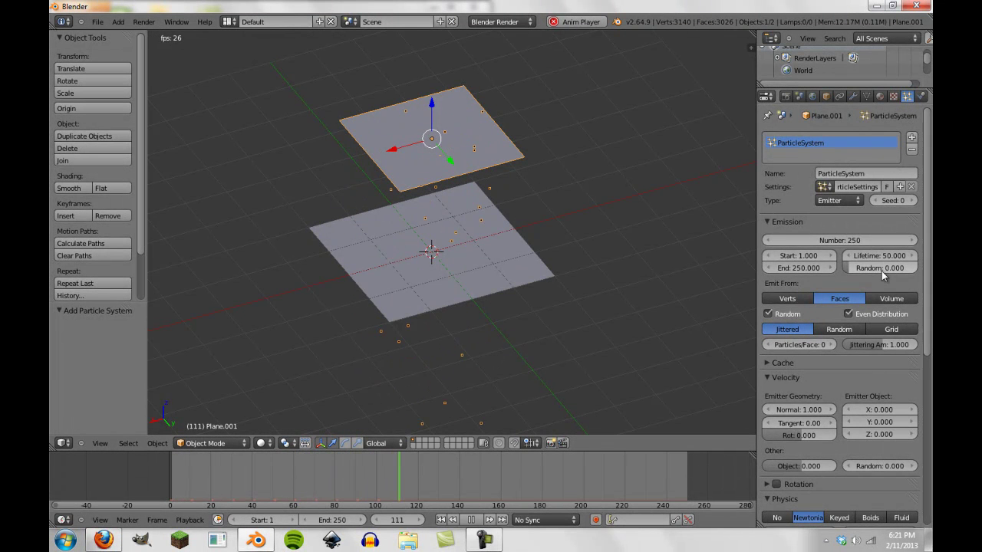
pyautogui.click(844, 241)
pyautogui.write('100')
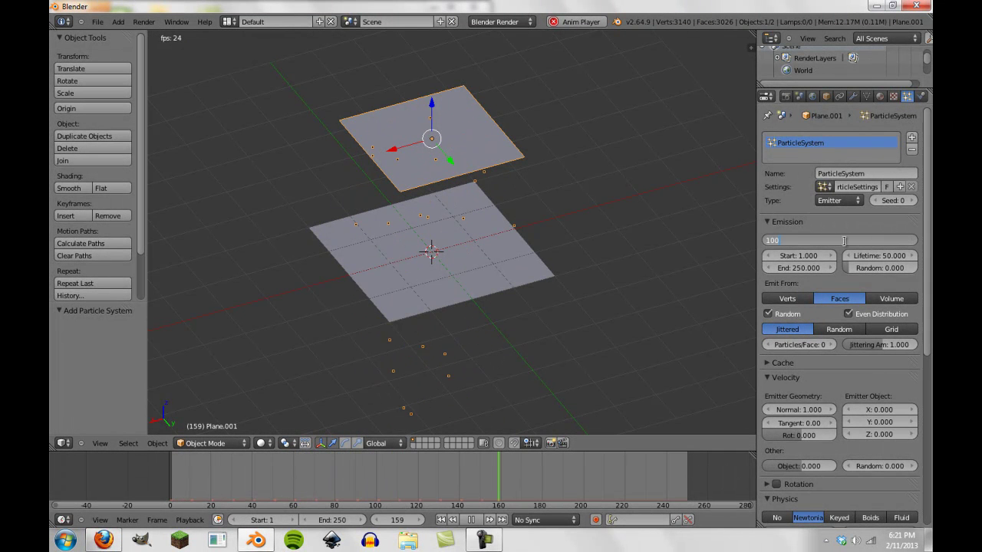
pyautogui.press('Return')
pyautogui.moveTo(376, 279); pyautogui.dragTo(495, 237, button='middle')
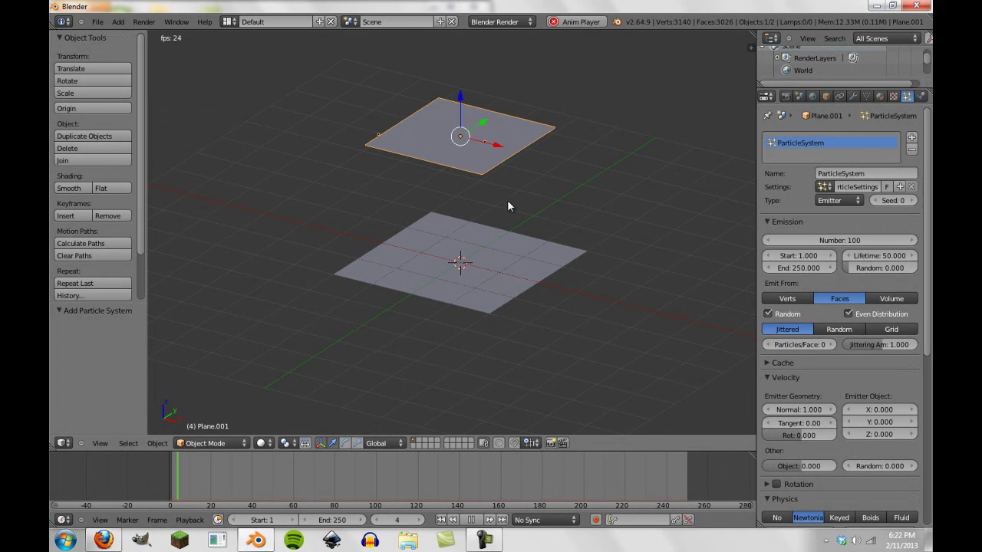
pyautogui.press('Escape')
pyautogui.scroll(-5, 460, 268)
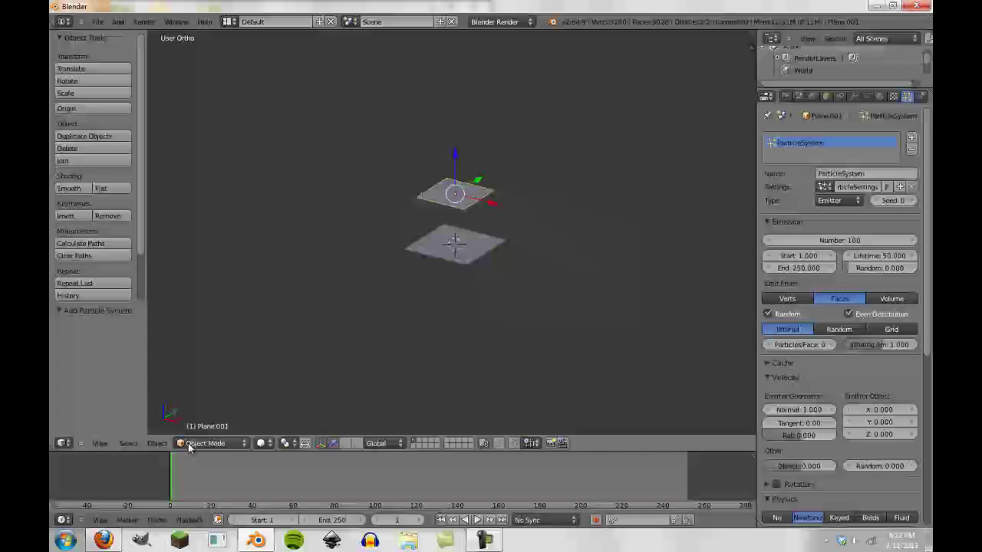
pyautogui.moveTo(223, 474); pyautogui.dragTo(332, 475)
pyautogui.scroll(-3, 421, 283)
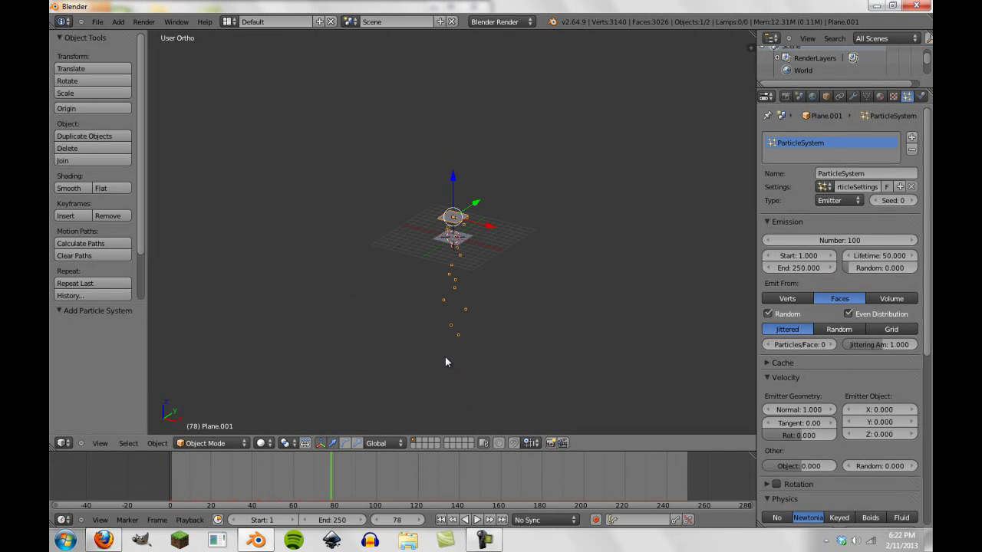
# Set the particle lifetime to 30 frames and replay the animation to check
pyautogui.click(882, 254)
pyautogui.write('3')
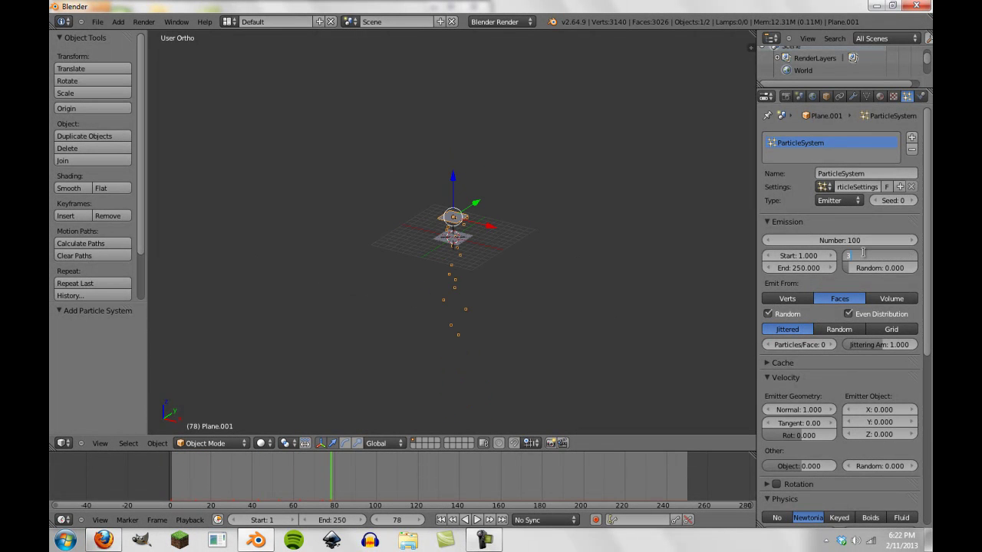
pyautogui.write('0')
pyautogui.press('Return')
pyautogui.scroll(5, 436, 272)
pyautogui.moveTo(230, 476)
pyautogui.mouseDown()
pyautogui.moveTo(111, 473)
pyautogui.moveTo(243, 479)
pyautogui.mouseUp()
pyautogui.moveTo(376, 481); pyautogui.dragTo(449, 480)
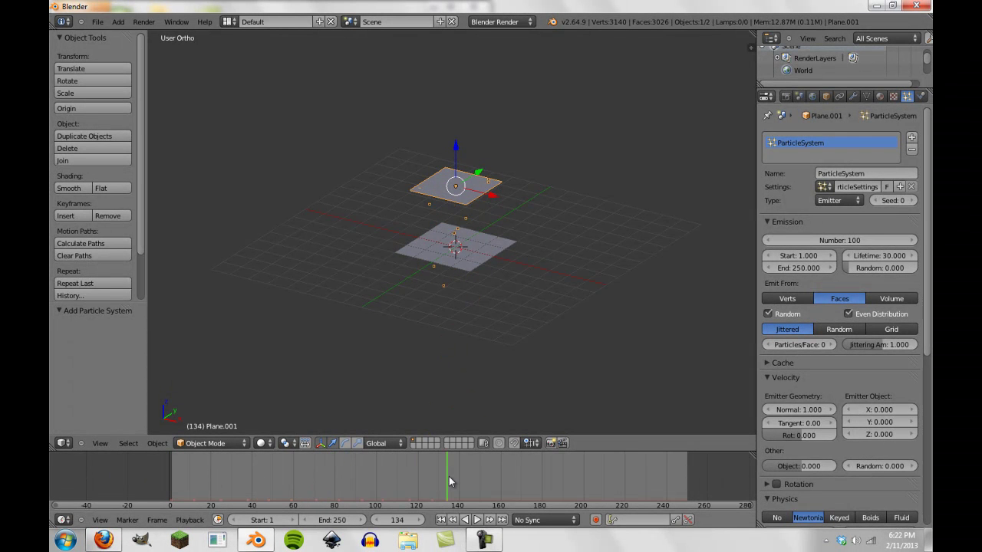
pyautogui.scroll(3, 463, 314)
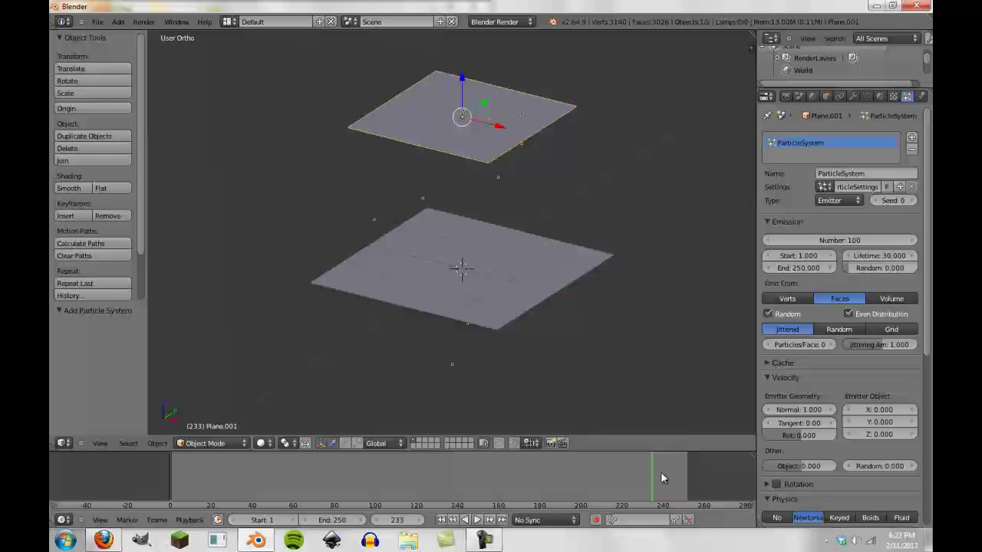
pyautogui.moveTo(660, 471); pyautogui.dragTo(148, 490)
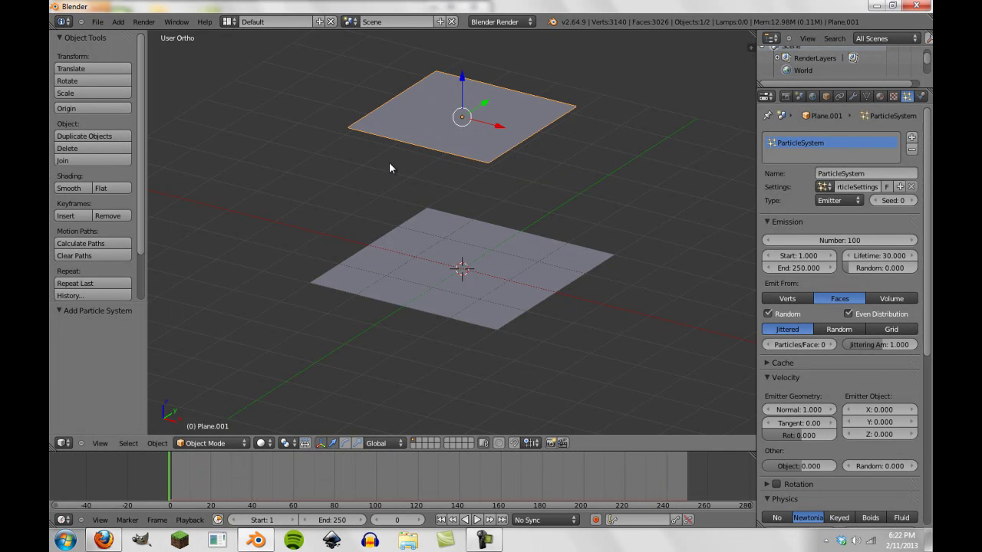
pyautogui.hotkey('alt', 'a')
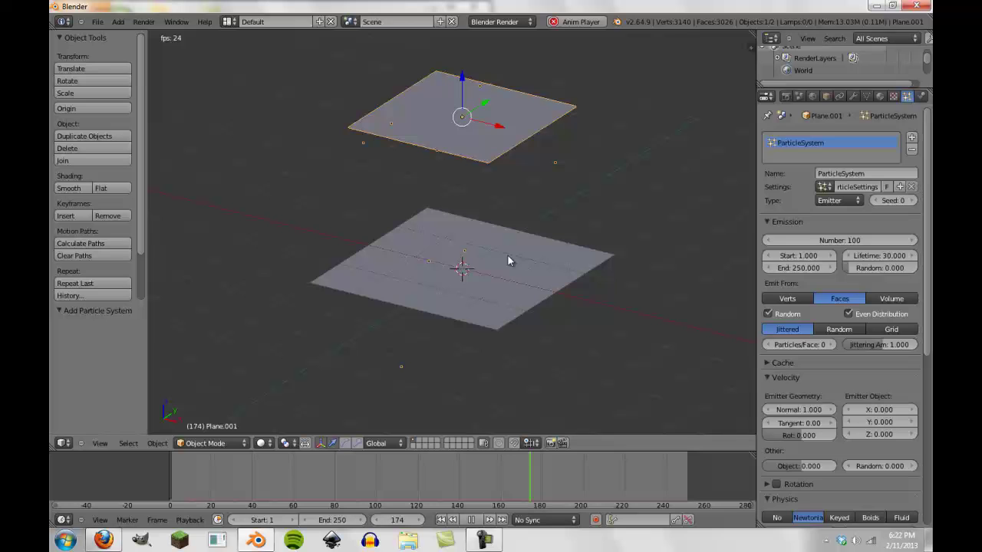
pyautogui.press('Escape')
pyautogui.scroll(-8, 783, 358)
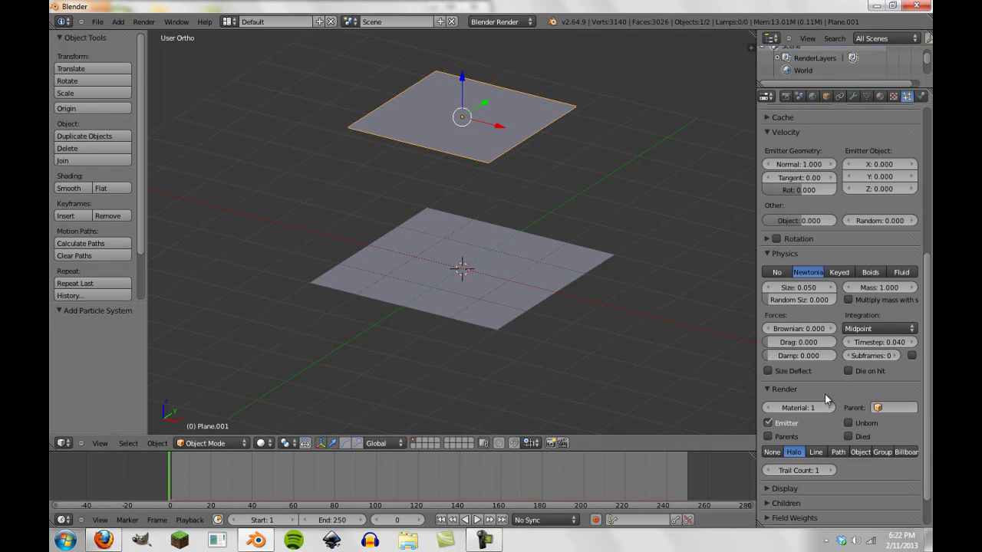
# Bake the particle simulation from the Cache panel and scrub the timeline to check it
pyautogui.click(775, 254)
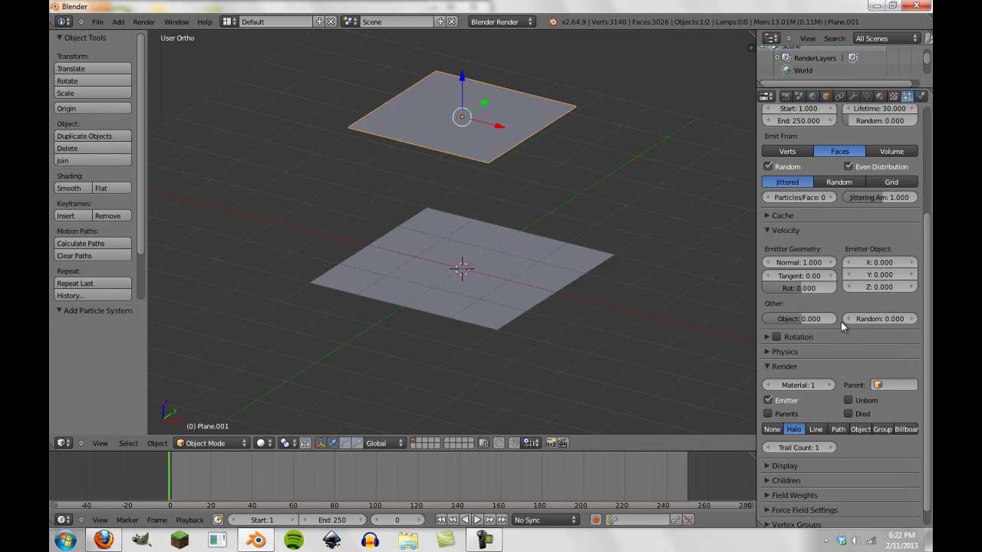
pyautogui.click(794, 217)
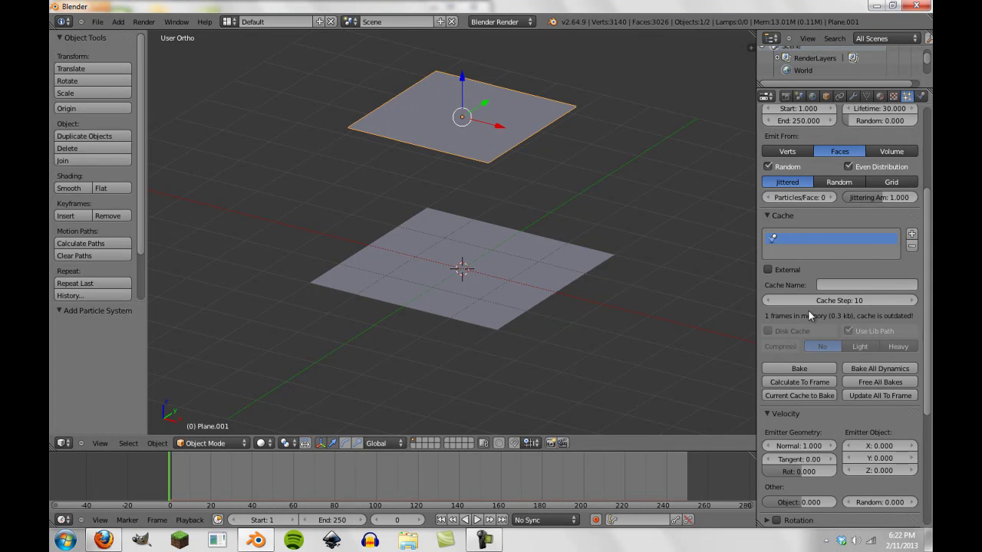
pyautogui.click(802, 368)
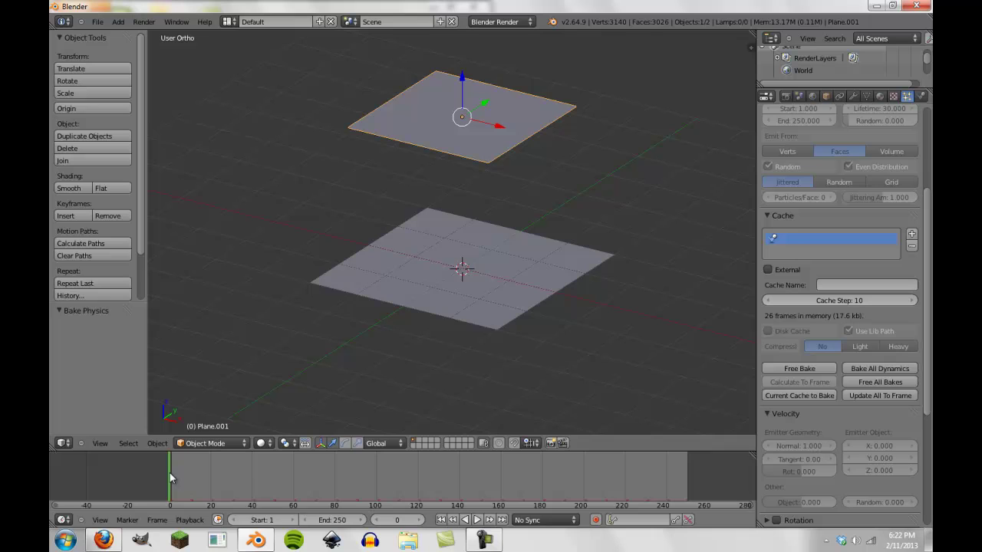
pyautogui.moveTo(184, 472); pyautogui.dragTo(270, 471)
pyautogui.moveTo(396, 471); pyautogui.dragTo(71, 494)
pyautogui.scroll(-4, 530, 265)
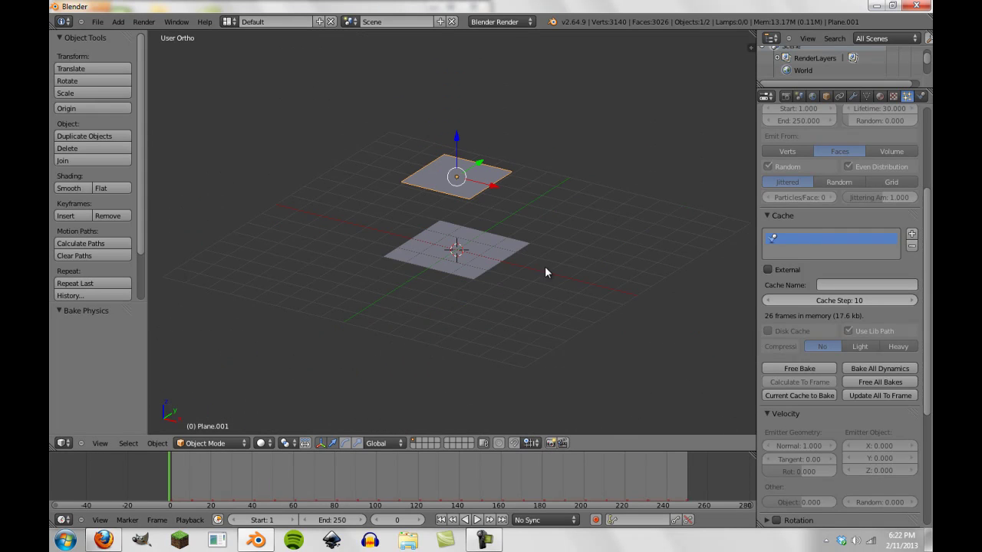
pyautogui.moveTo(531, 248); pyautogui.dragTo(487, 274, button='middle')
# Select the lower plane, enable Dynamic Paint in Physics, and add a Canvas
pyautogui.rightClick(487, 275)
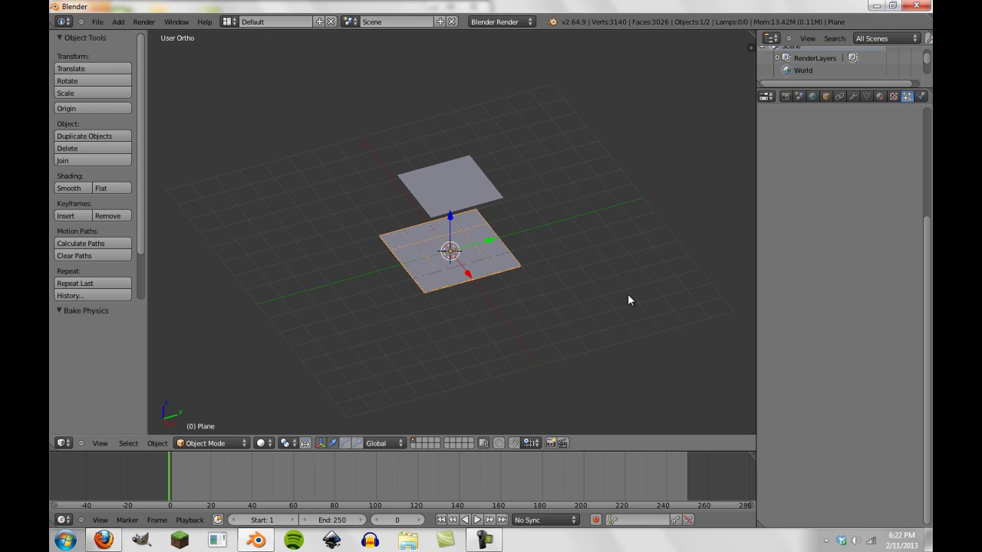
pyautogui.click(908, 294)
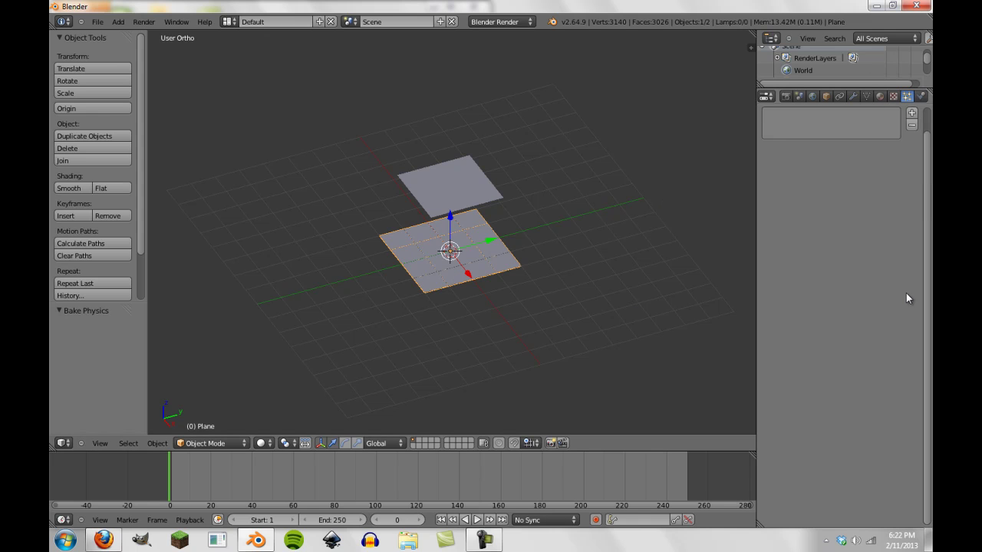
pyautogui.click(921, 96)
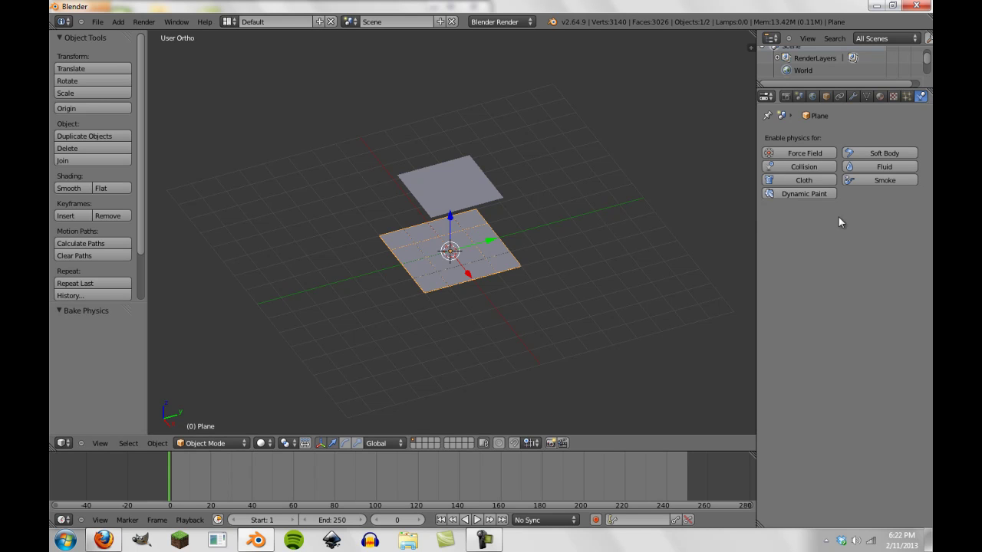
pyautogui.click(798, 194)
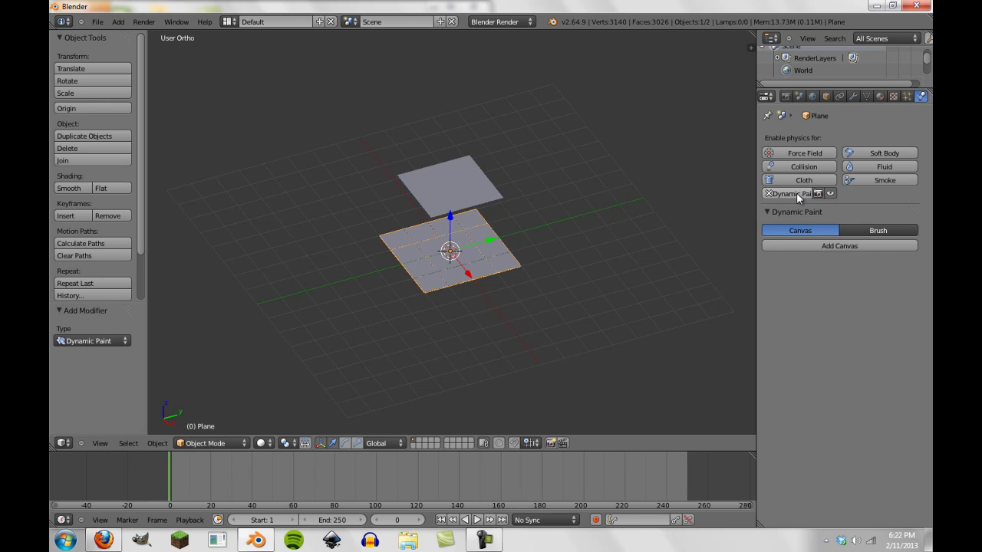
pyautogui.click(842, 245)
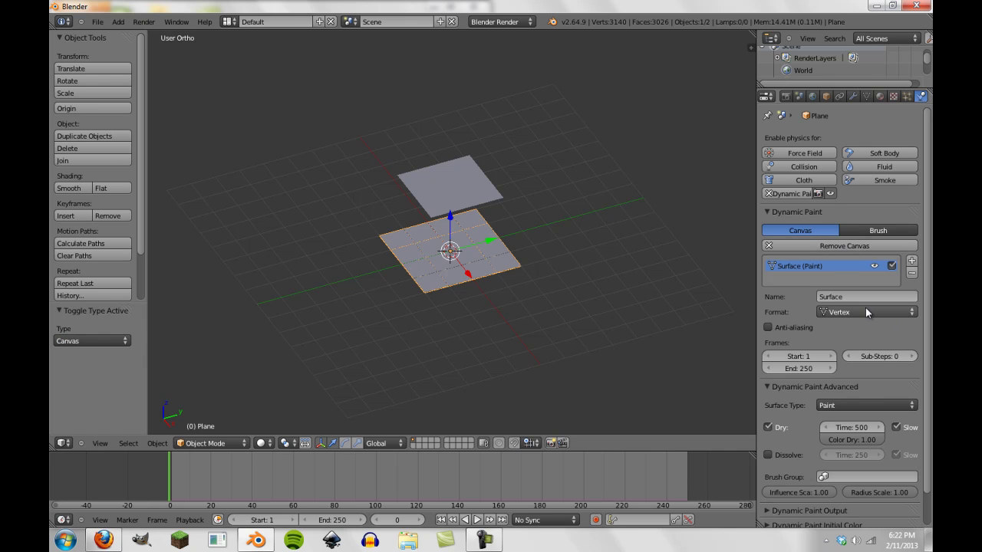
pyautogui.scroll(-2, 874, 234)
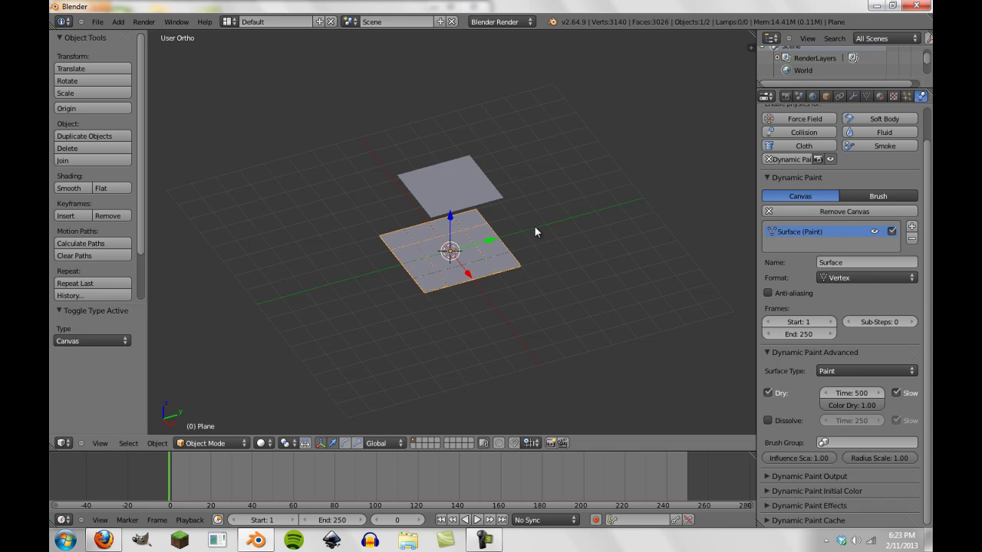
# Select the upper plane and make it a Dynamic Paint brush
pyautogui.rightClick(478, 179)
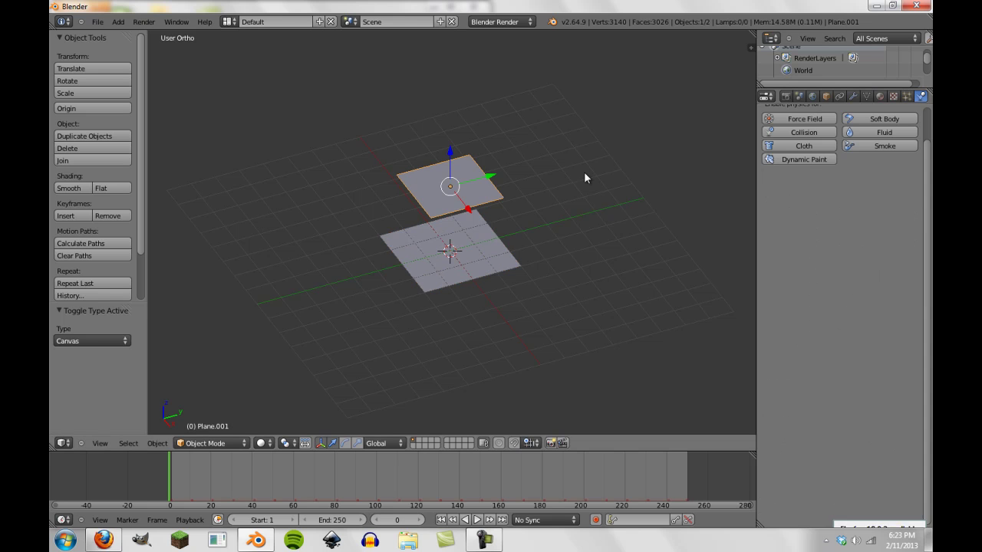
pyautogui.click(787, 161)
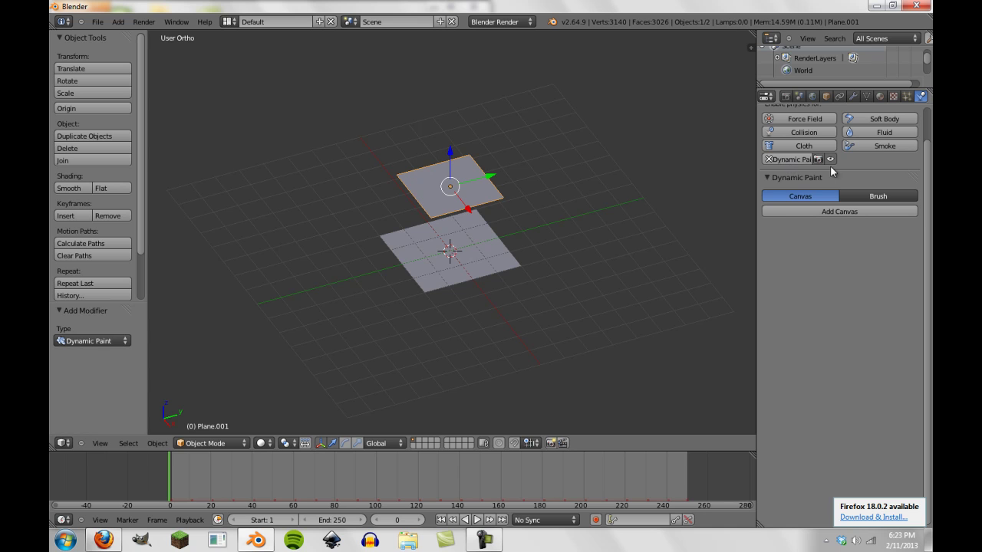
pyautogui.click(881, 198)
pyautogui.click(869, 210)
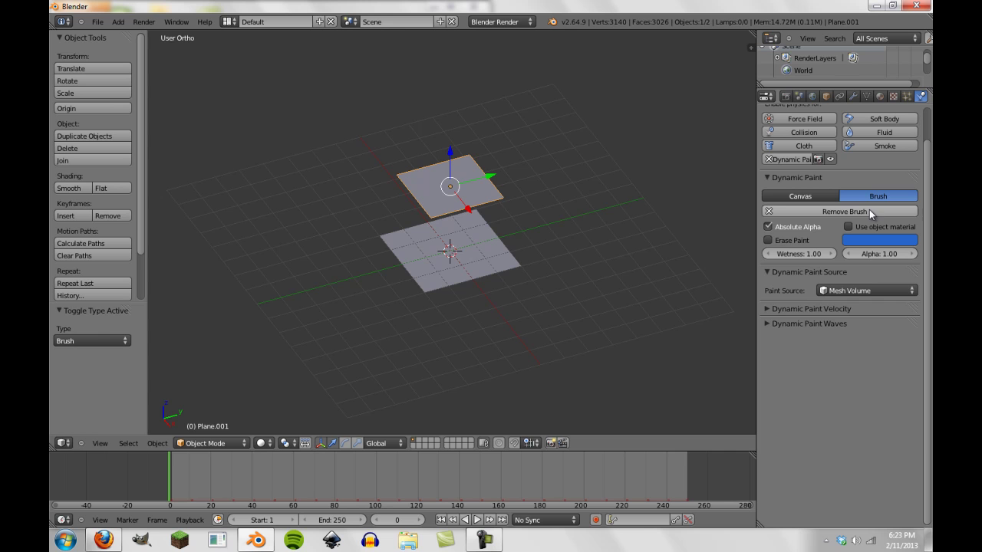
pyautogui.click(807, 307)
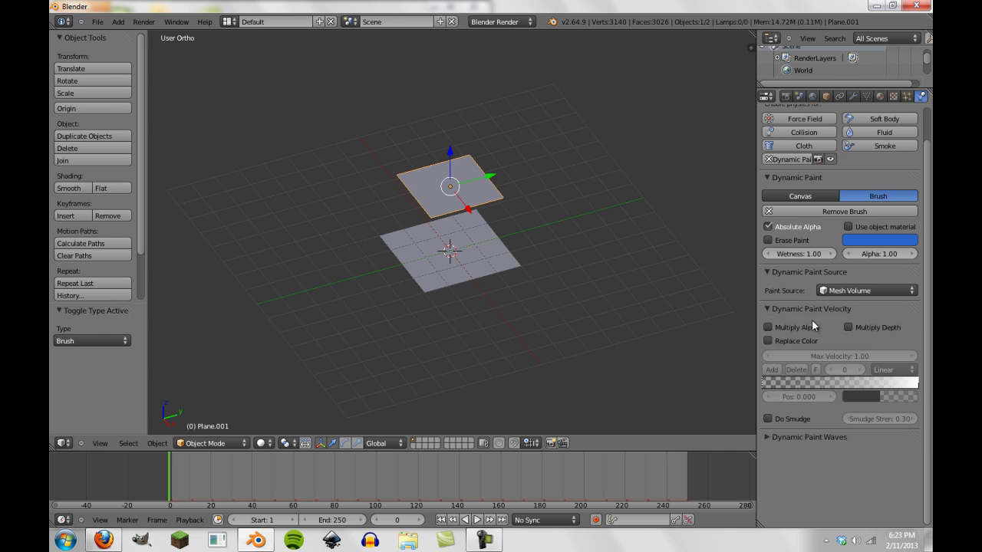
pyautogui.moveTo(235, 265); pyautogui.dragTo(889, 452, button='middle')
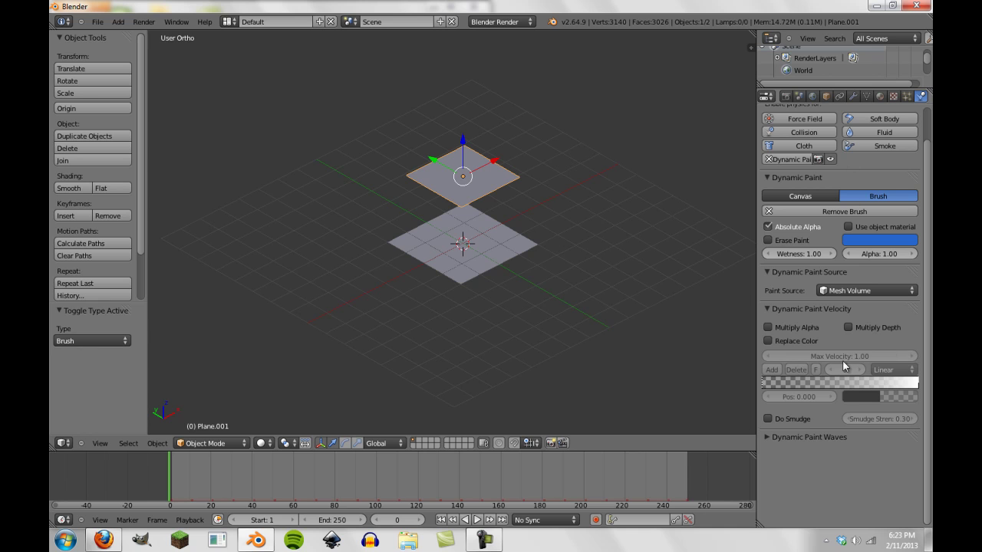
pyautogui.click(776, 305)
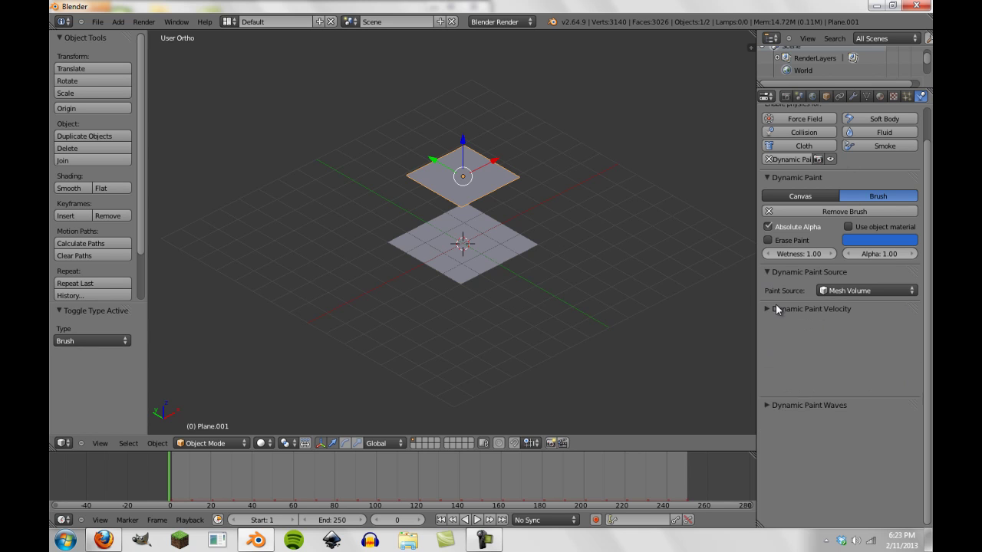
# Set the brush's paint source to Particle System using ParticleSystem
pyautogui.click(864, 290)
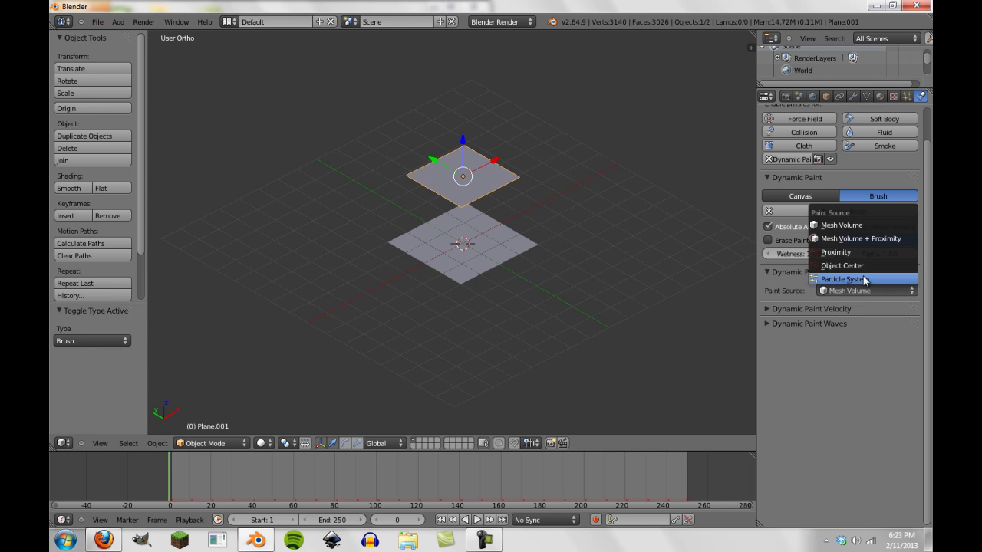
pyautogui.click(865, 279)
pyautogui.click(844, 304)
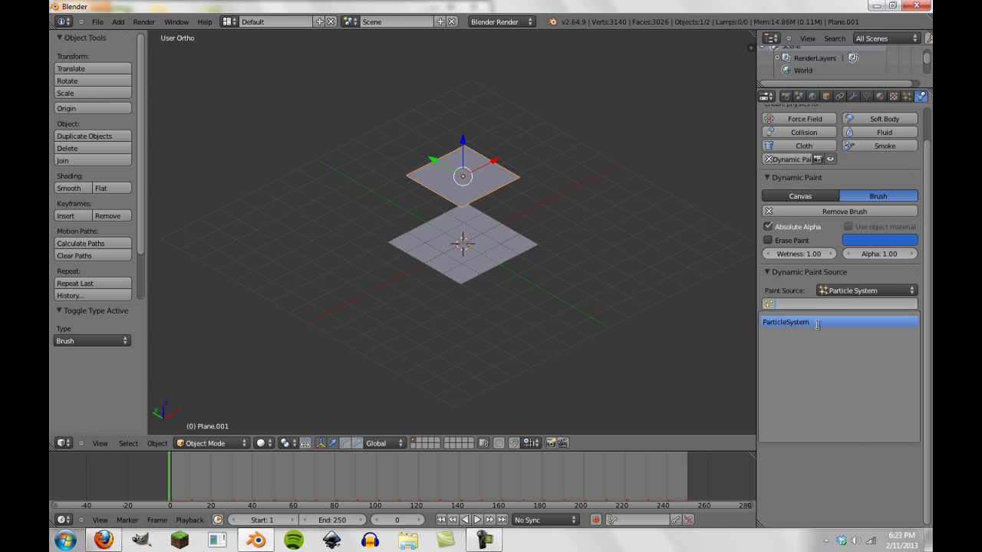
pyautogui.click(844, 320)
pyautogui.click(907, 96)
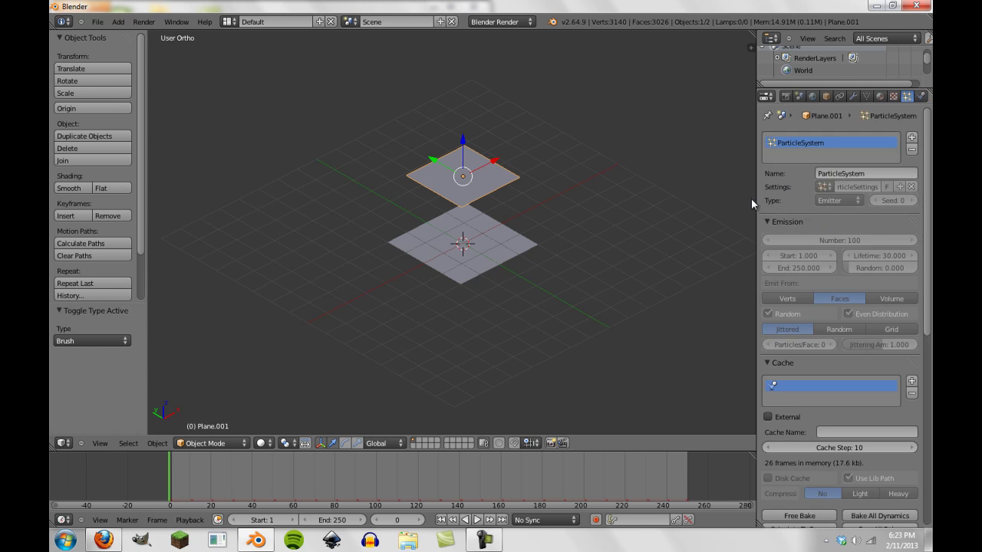
pyautogui.click(919, 96)
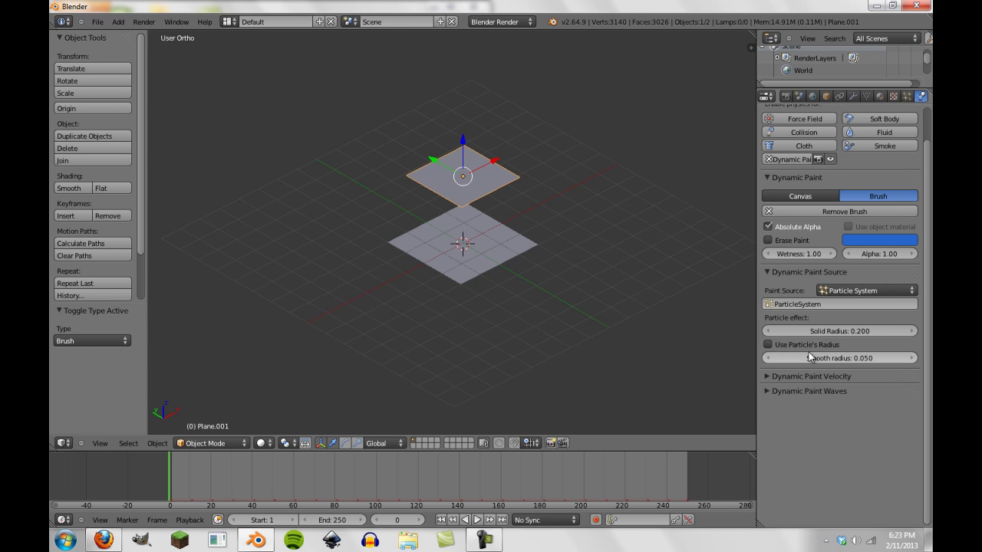
pyautogui.click(768, 272)
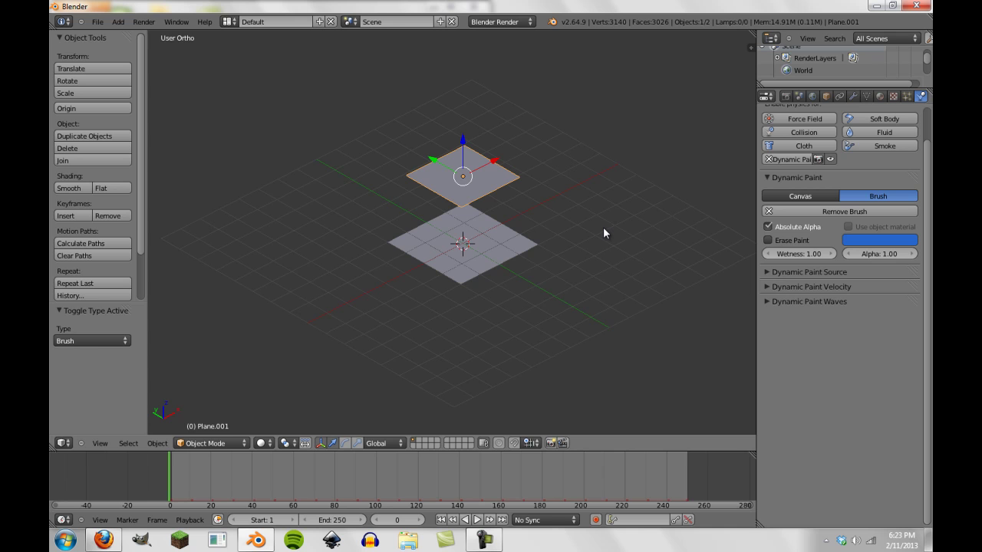
# Select the lower plane and keep its canvas surface format as Vertex
pyautogui.rightClick(509, 240)
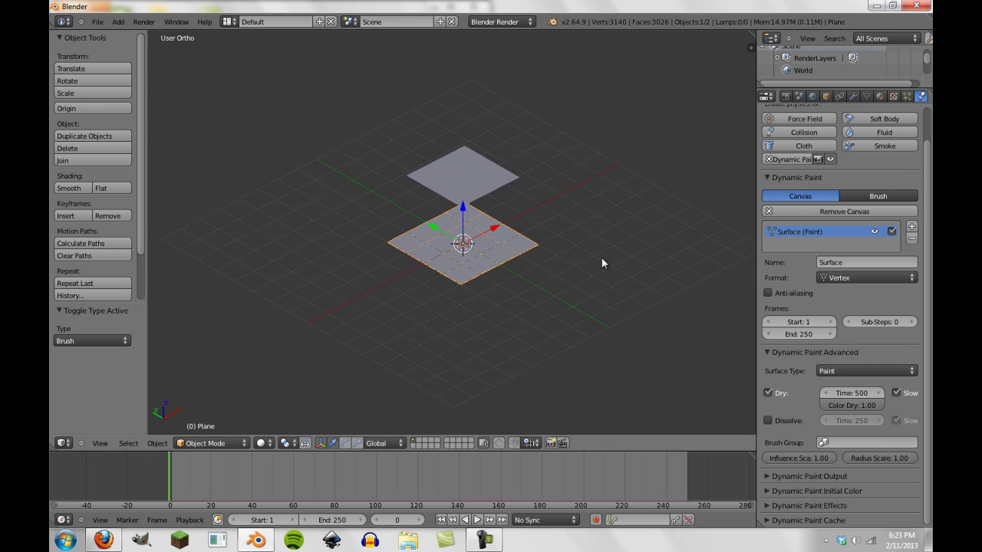
pyautogui.click(836, 277)
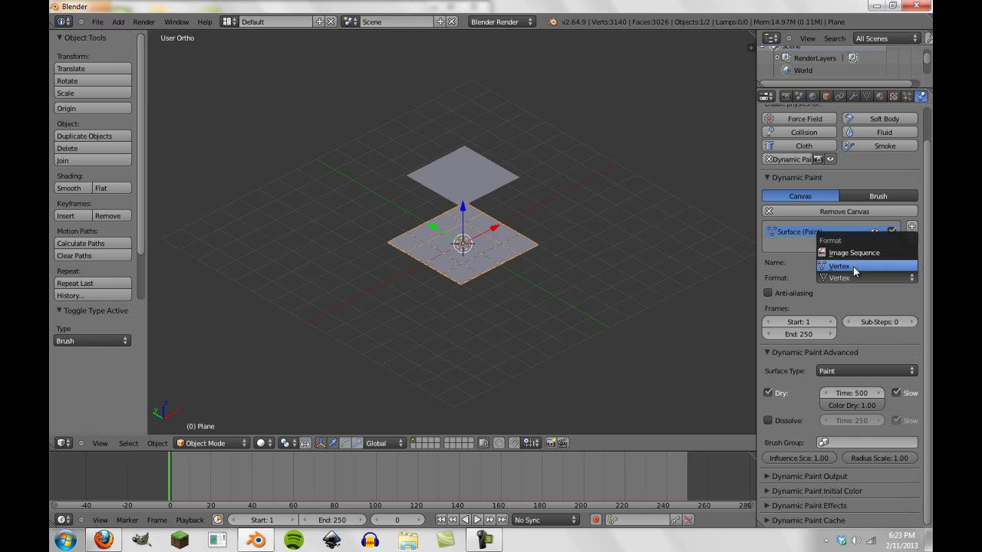
pyautogui.click(855, 267)
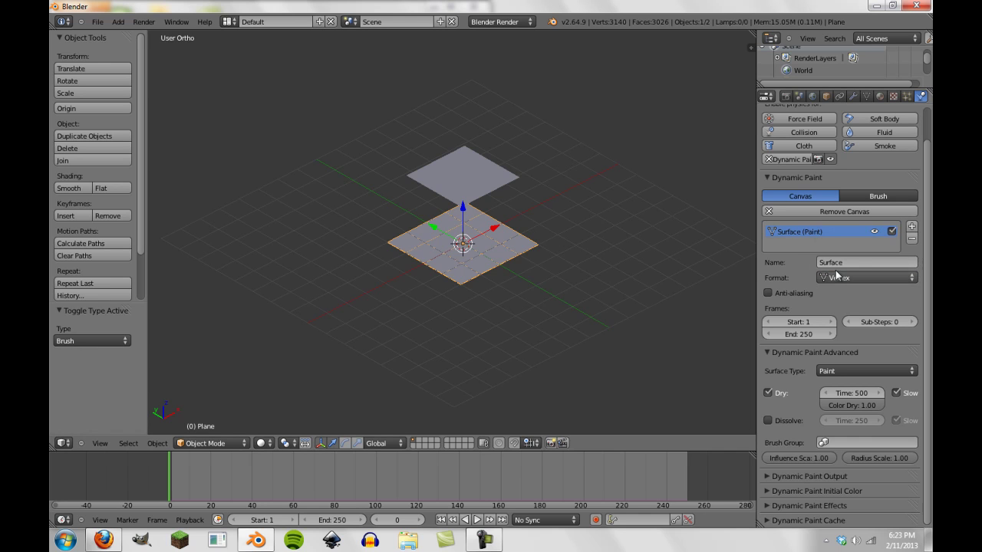
pyautogui.rightClick(482, 159)
pyautogui.rightClick(416, 249)
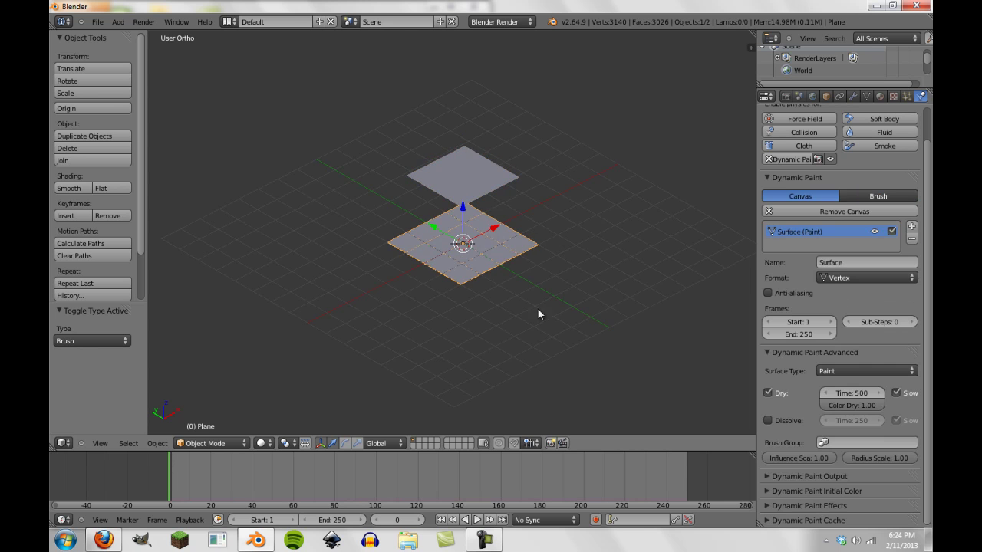
pyautogui.scroll(4, 494, 299)
pyautogui.press('Tab')
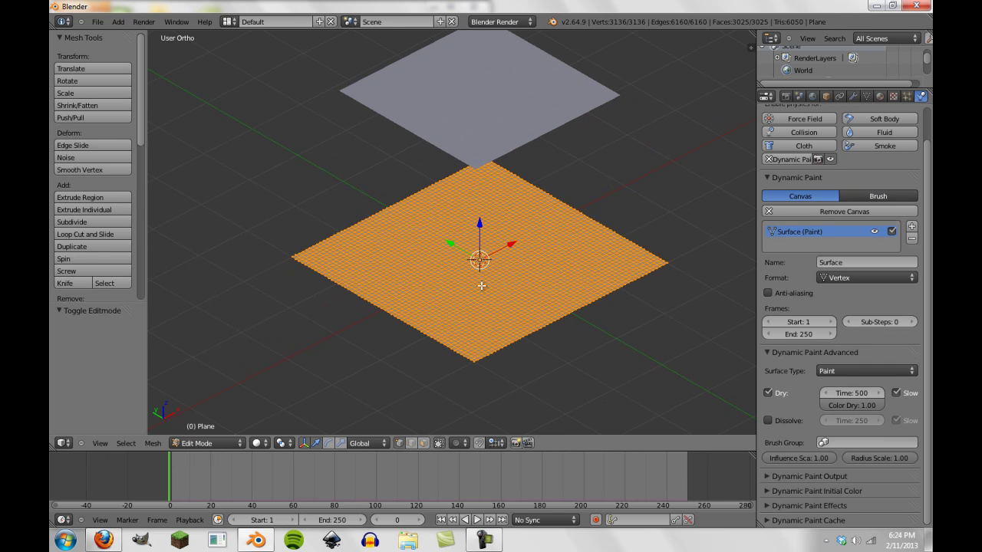
pyautogui.press('Tab')
# Try Image Sequence format, revert to Vertex, and give the plane smooth shading
pyautogui.click(857, 276)
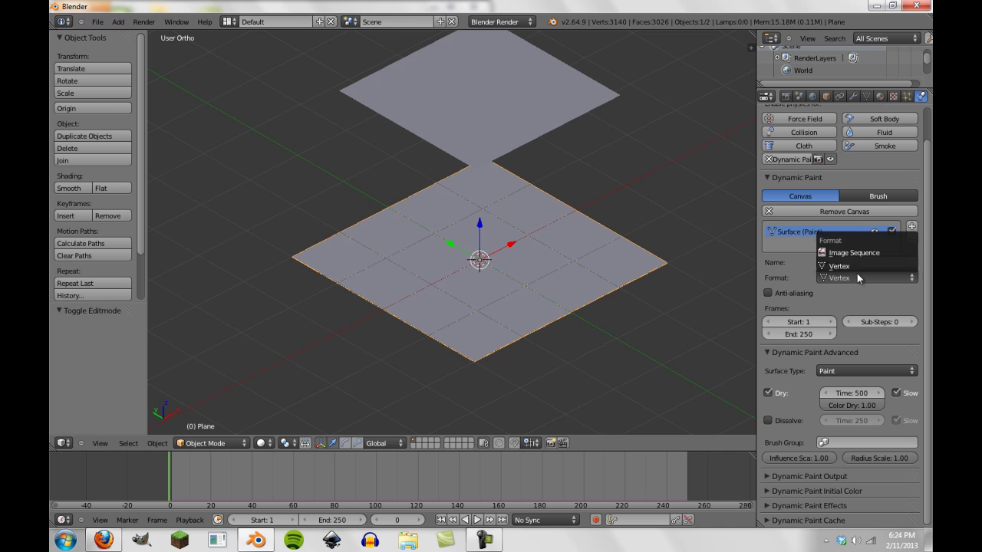
pyautogui.click(870, 253)
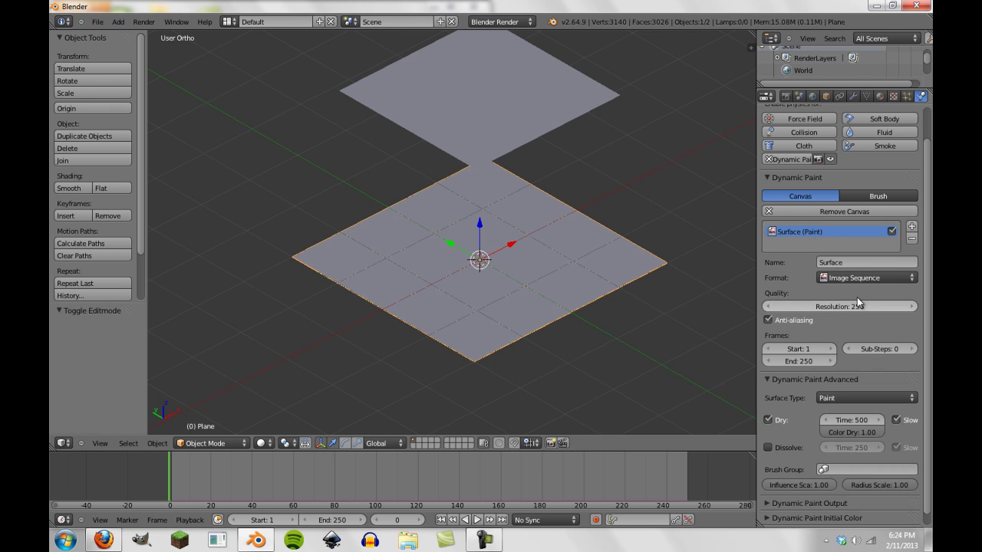
pyautogui.scroll(-1, 857, 297)
pyautogui.click(865, 267)
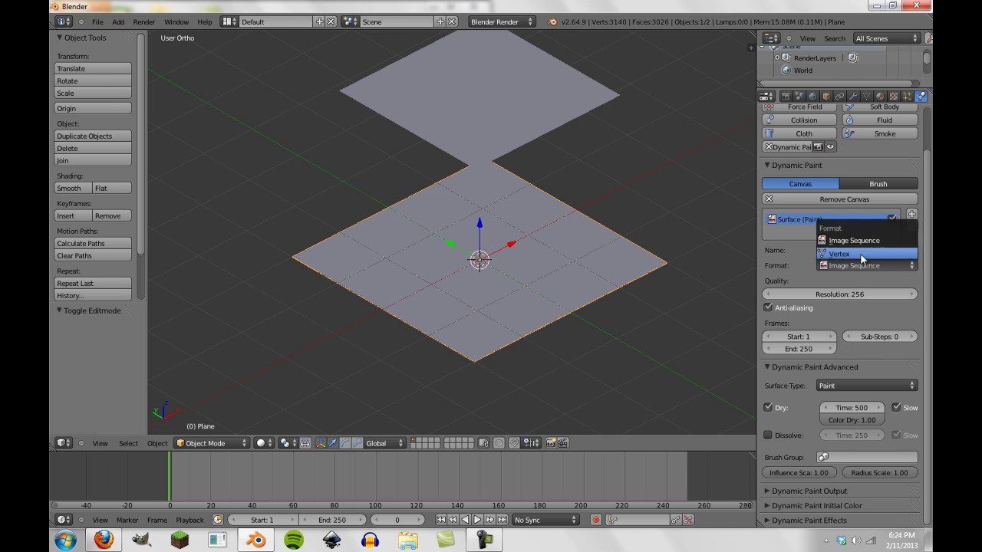
pyautogui.click(860, 255)
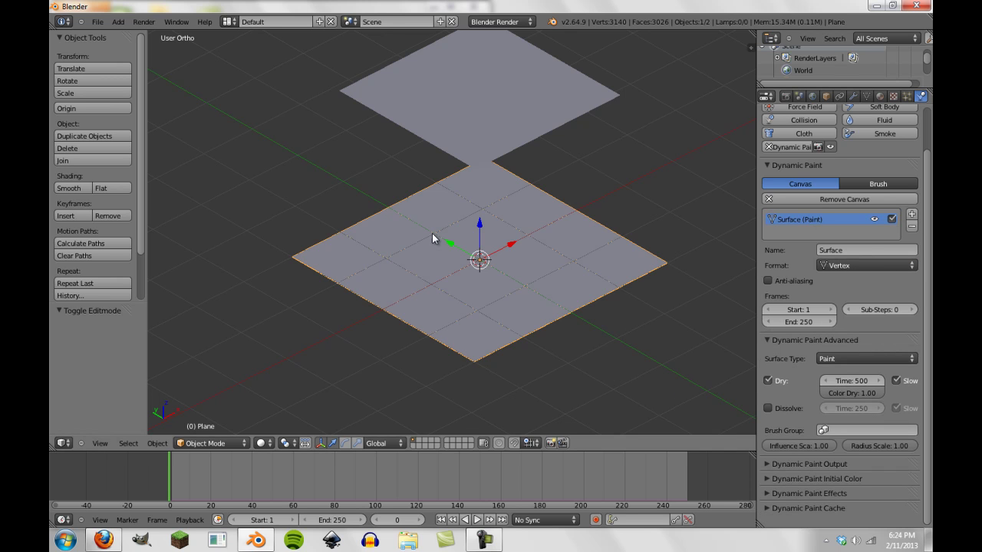
pyautogui.scroll(-3, 429, 245)
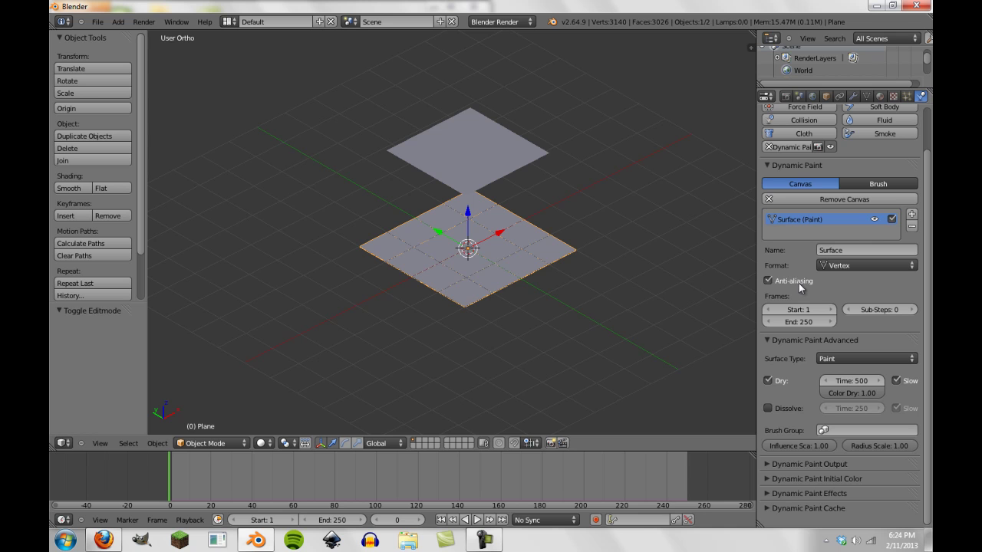
pyautogui.scroll(3, 453, 332)
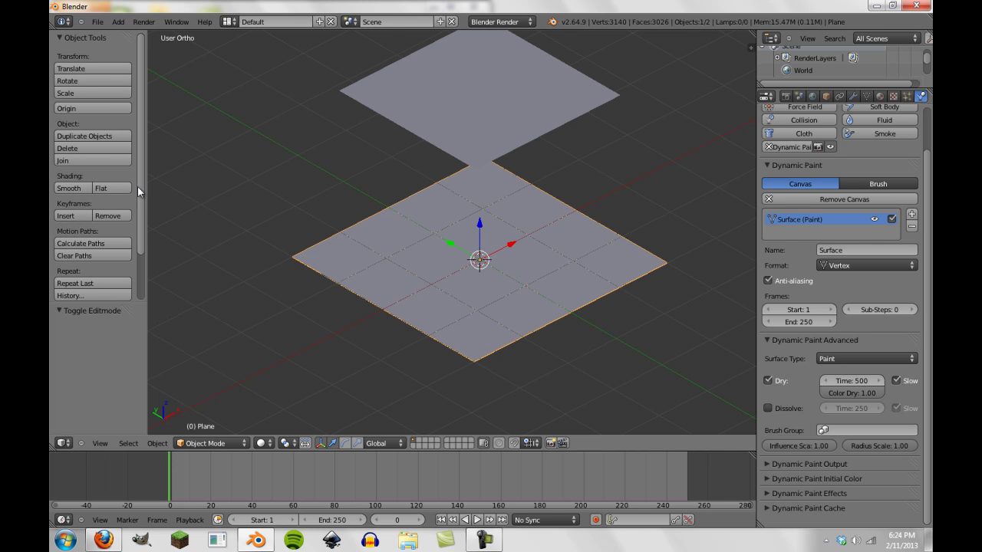
pyautogui.click(66, 188)
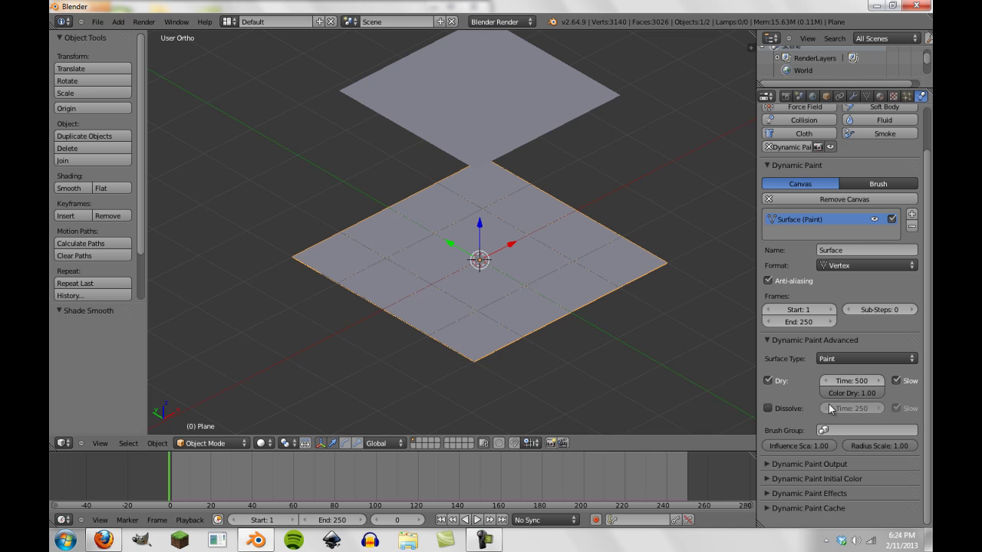
pyautogui.press('Tab')
pyautogui.press('Tab')
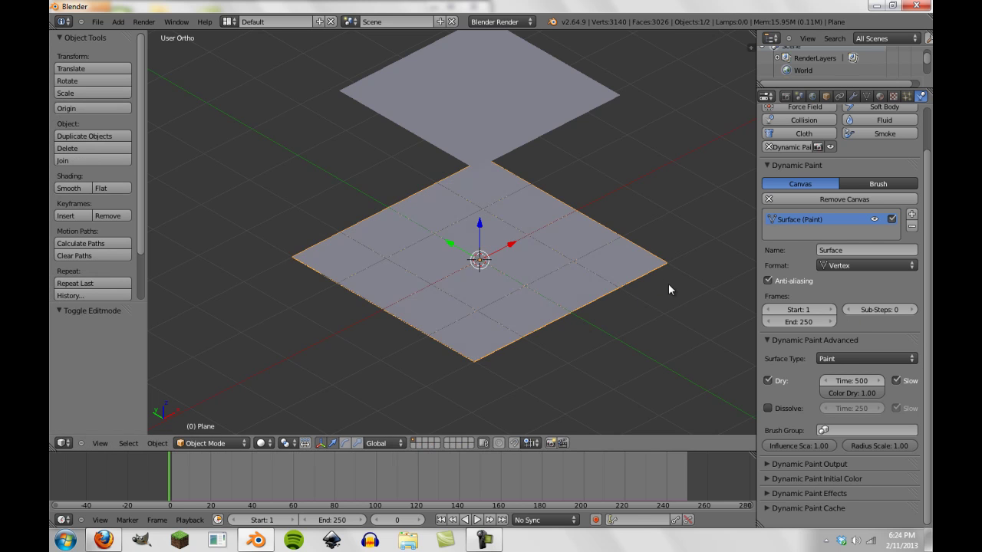
# Make the lower plane's canvas a Waves surface with Open Borders enabled
pyautogui.click(846, 358)
pyautogui.click(856, 308)
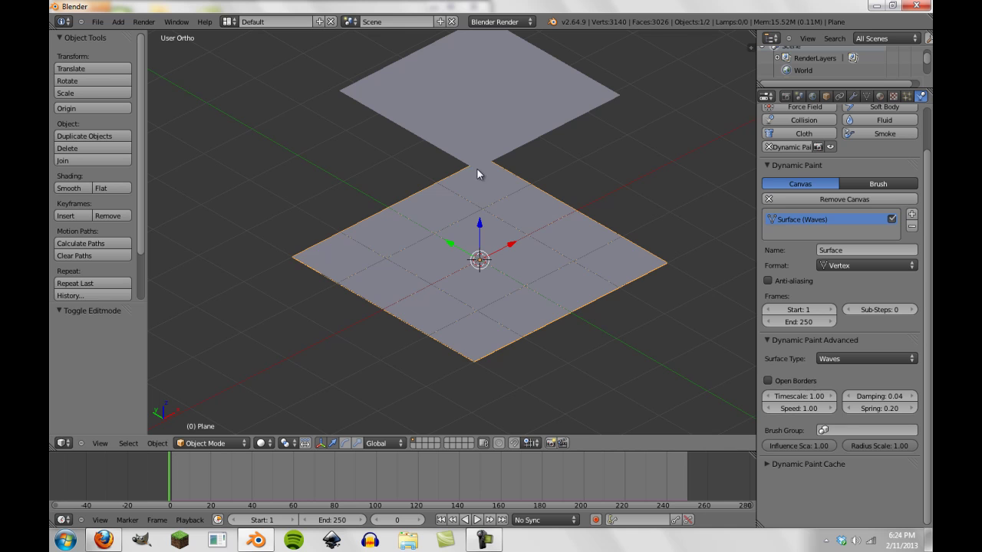
pyautogui.click(767, 381)
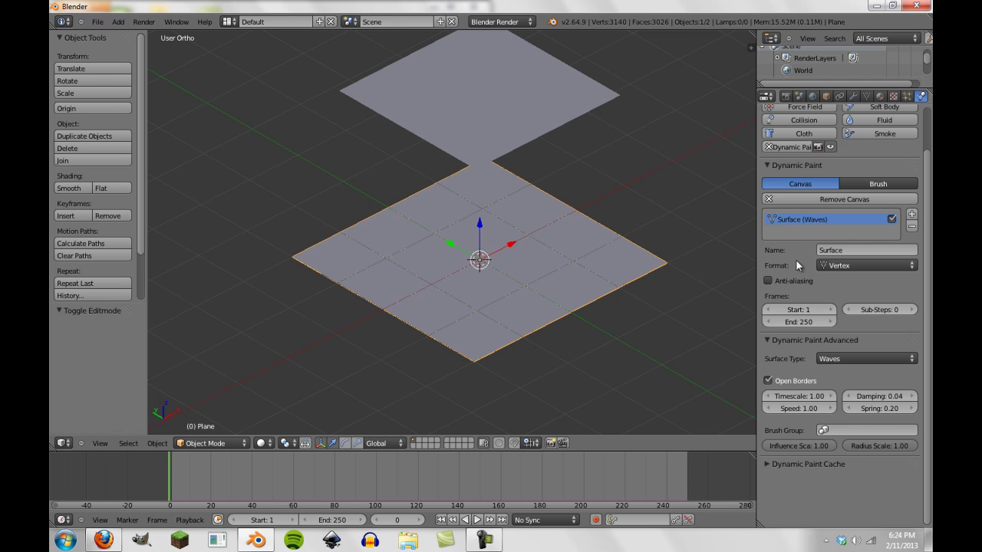
# Expand the Dynamic Paint Cache panel, then reselect the lower canvas plane
pyautogui.click(784, 464)
pyautogui.scroll(-3, 844, 470)
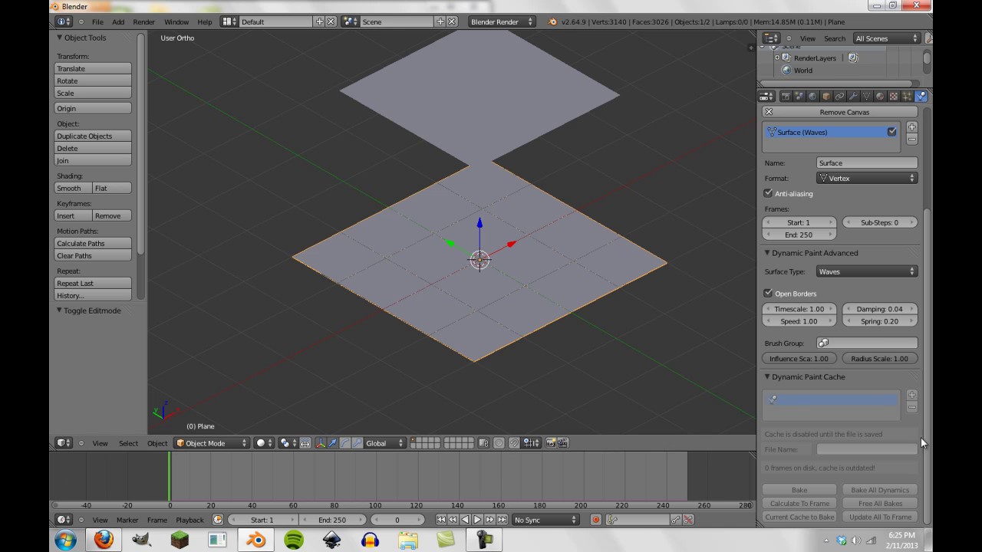
pyautogui.scroll(-4, 713, 368)
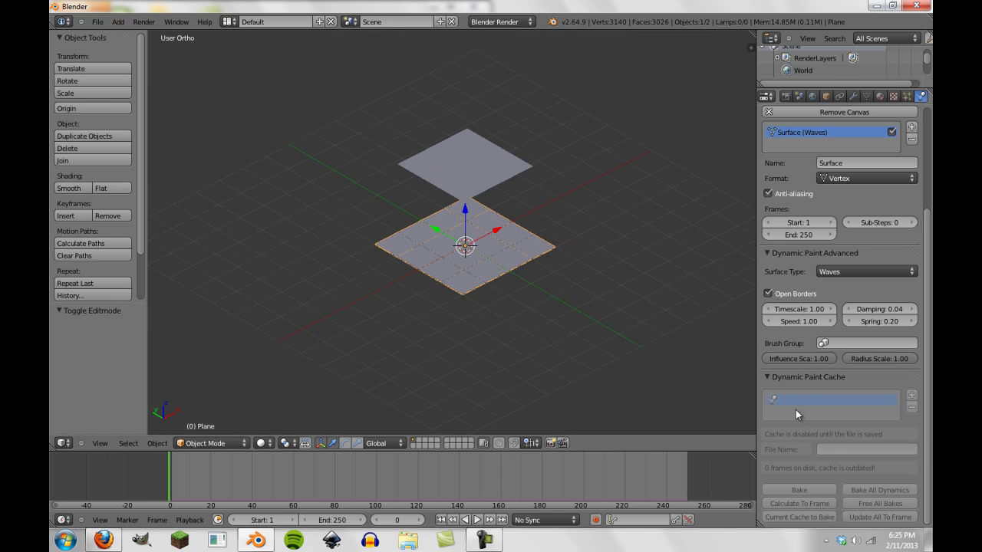
pyautogui.scroll(5, 795, 410)
pyautogui.scroll(-5, 854, 440)
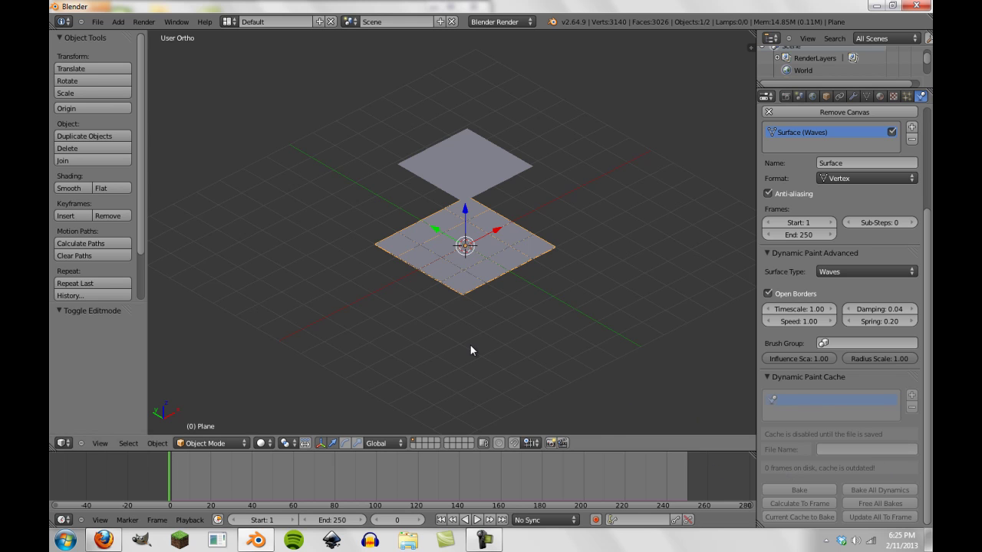
pyautogui.scroll(3, 471, 342)
pyautogui.keyDown('shift'); pyautogui.moveTo(488, 311); pyautogui.dragTo(471, 320, button='middle'); pyautogui.keyUp('shift')
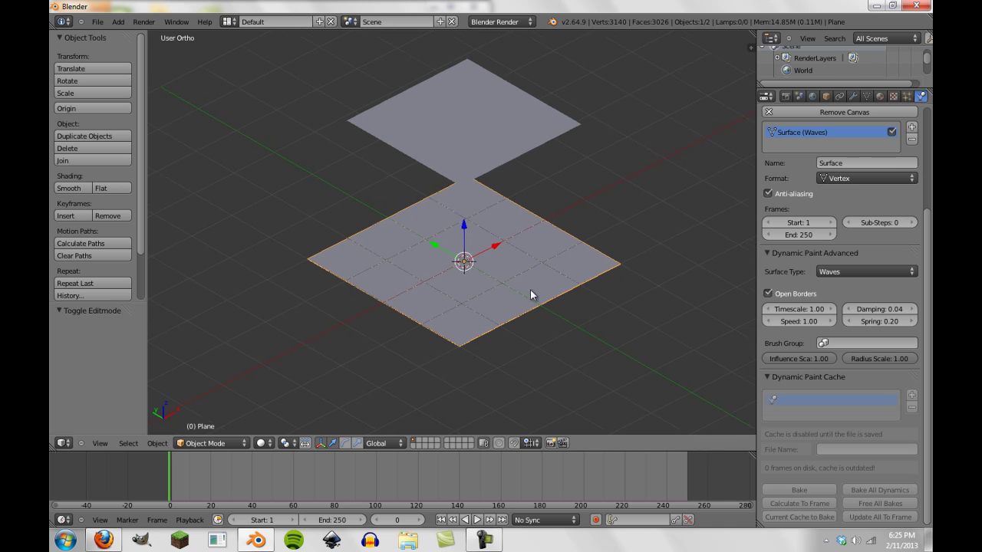
pyautogui.rightClick(434, 85)
pyautogui.rightClick(493, 323)
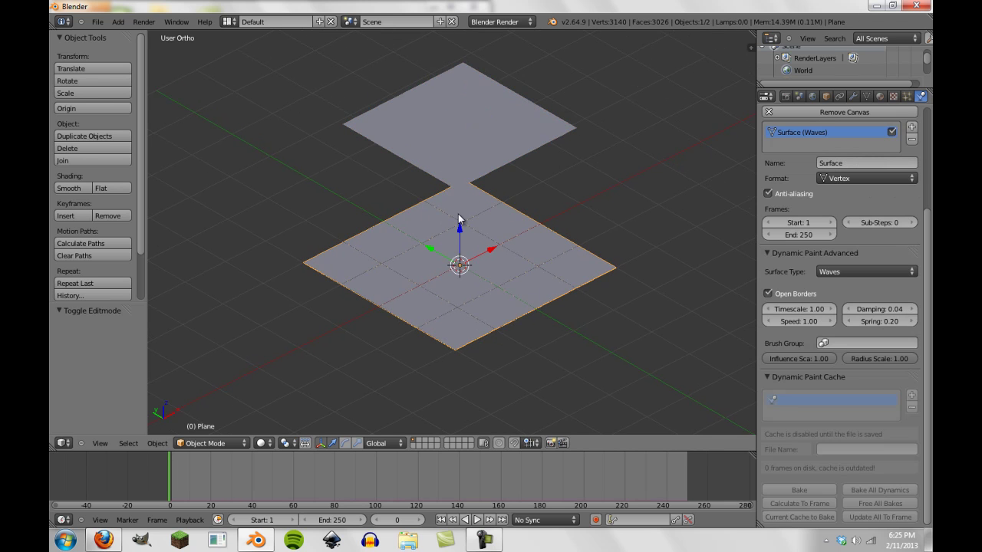
# Play the animation with Alt+A and orbit to watch the ripples from above
pyautogui.hotkey('alt', 'a')
pyautogui.scroll(1, 503, 302)
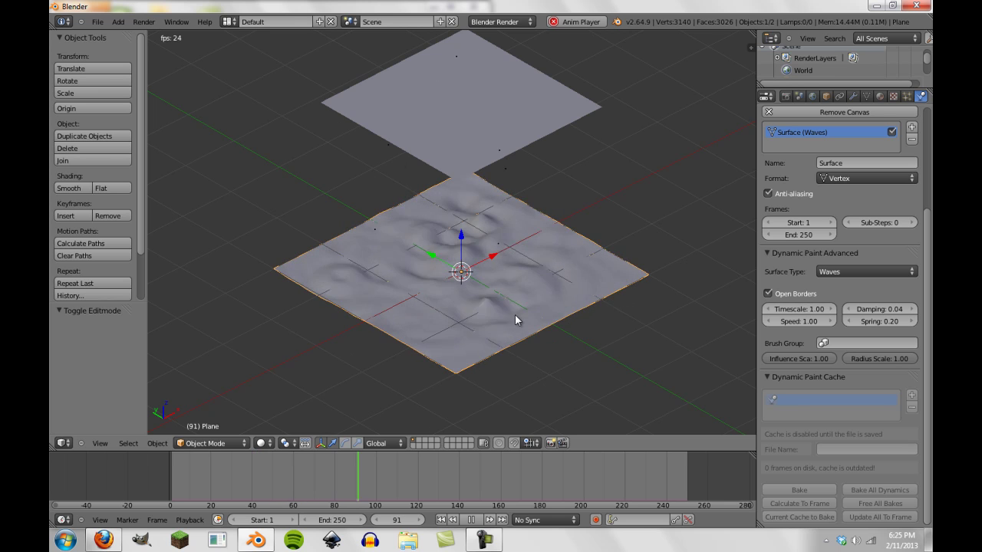
pyautogui.moveTo(399, 276); pyautogui.dragTo(474, 117, button='middle')
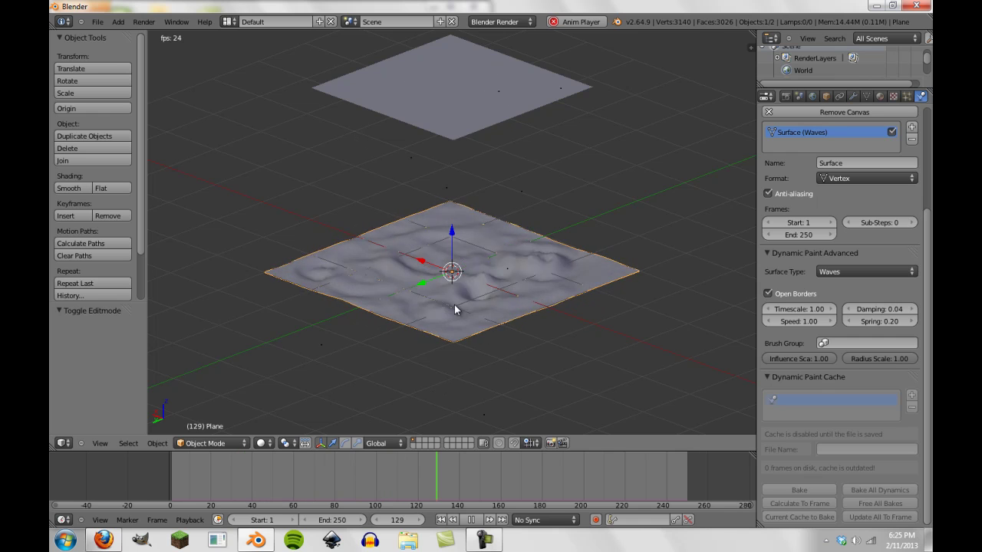
pyautogui.moveTo(454, 305); pyautogui.dragTo(542, 313, button='middle')
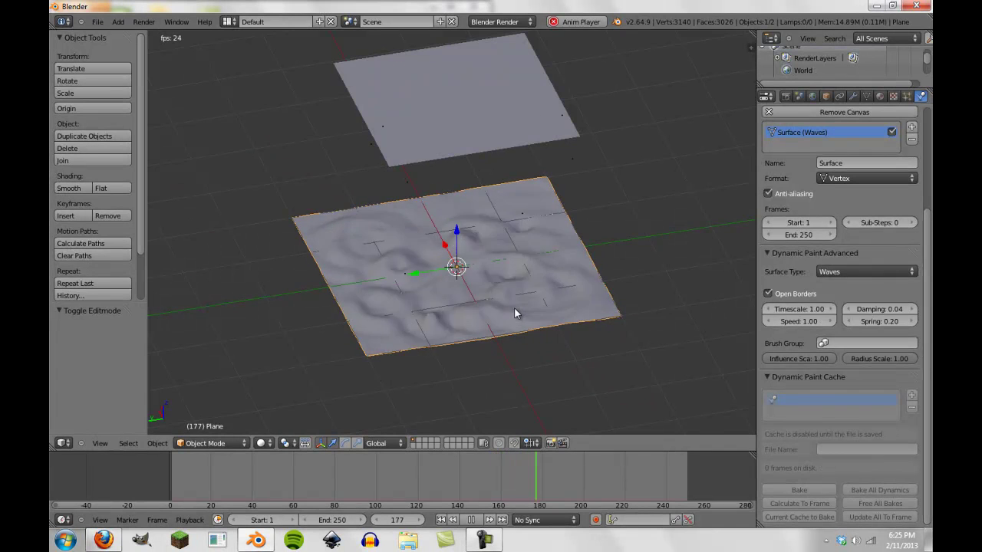
# Select the upper brush plane and set its Dynamic Paint Source solid radius to 0.1
pyautogui.rightClick(472, 86)
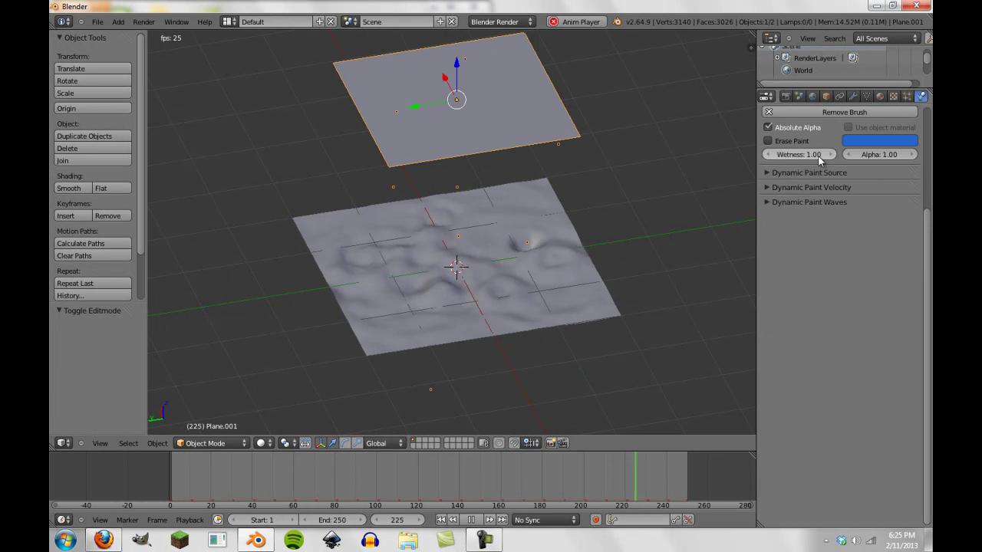
pyautogui.scroll(4, 817, 155)
pyautogui.click(825, 296)
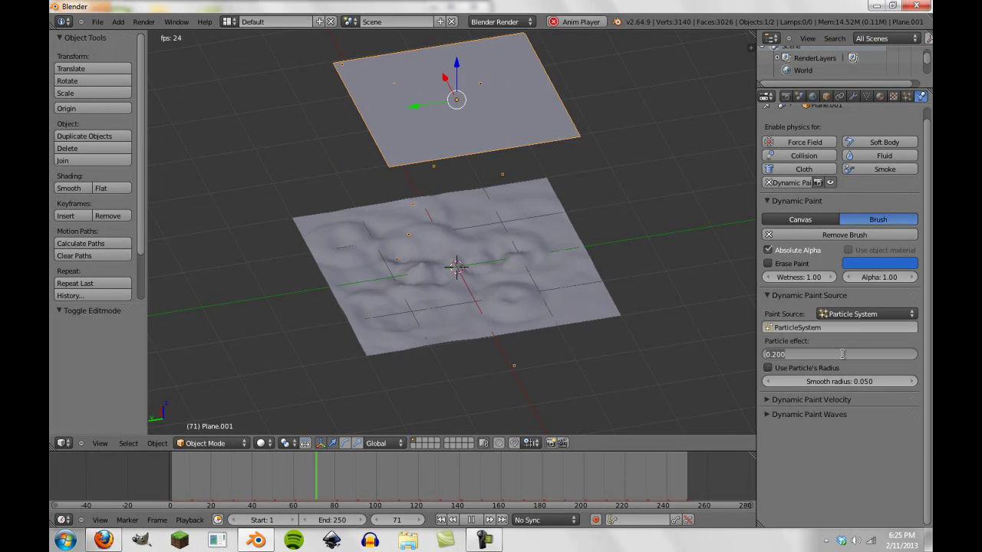
pyautogui.write('0.1')
pyautogui.press('Return')
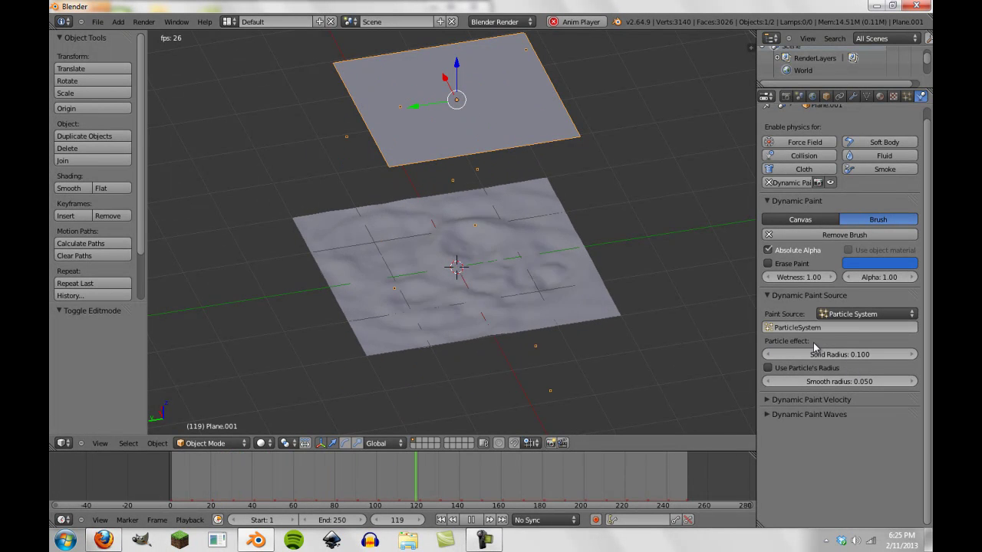
# Replay the ripples, glance at the Velocity options, and collapse the Velocity and Source panels
pyautogui.hotkey('shift', 'Left')
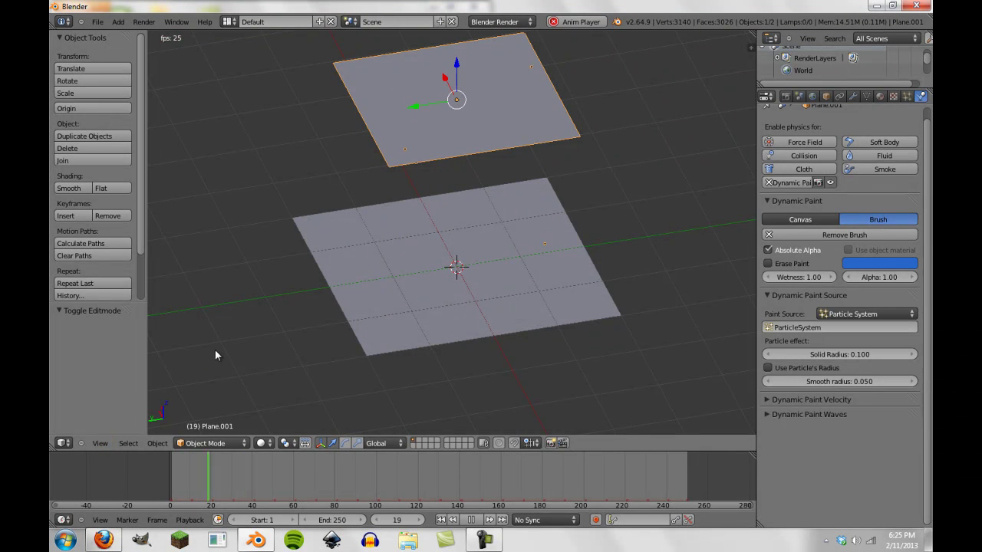
pyautogui.moveTo(452, 342)
pyautogui.mouseDown(button='middle')
pyautogui.moveTo(520, 281)
pyautogui.moveTo(460, 267)
pyautogui.mouseUp(button='middle')
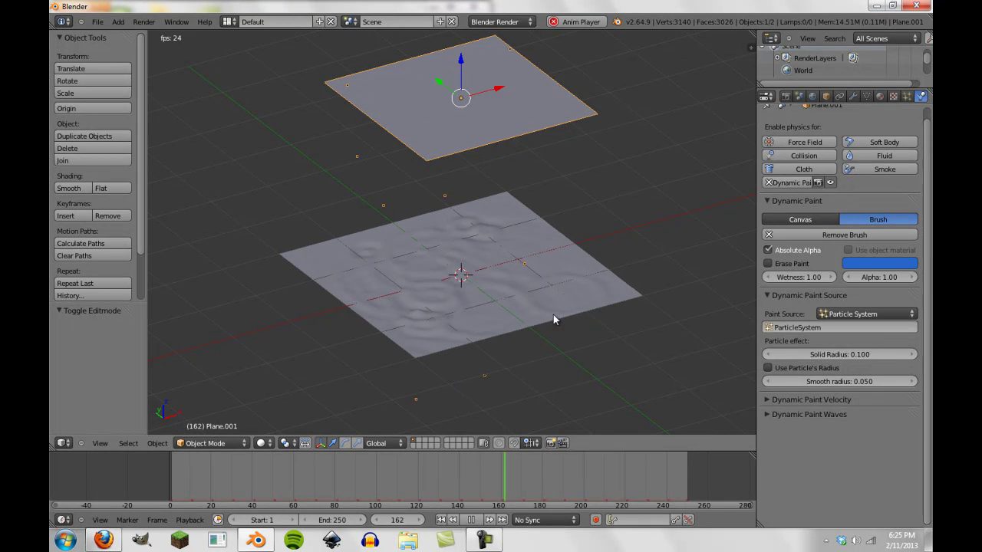
pyautogui.moveTo(313, 300); pyautogui.dragTo(584, 253, button='middle')
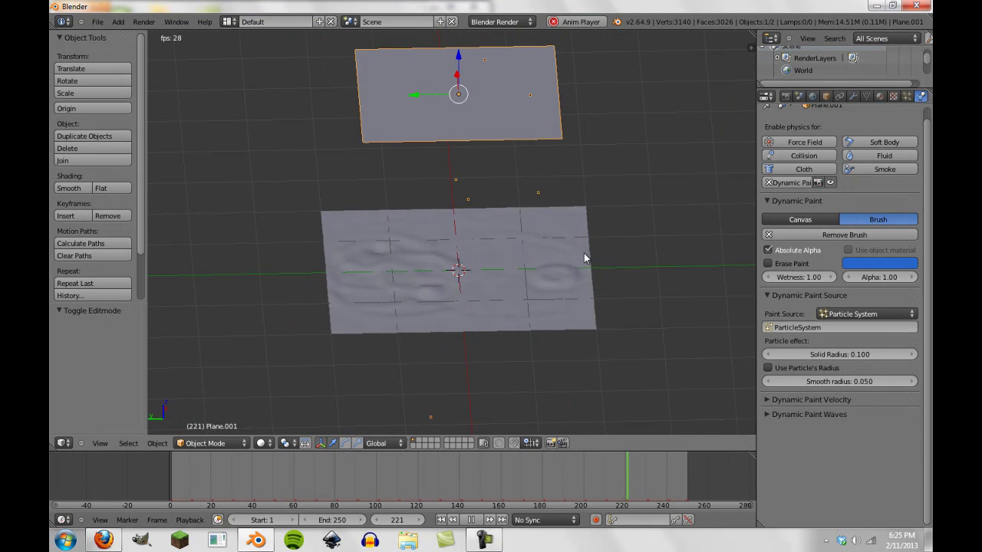
pyautogui.click(810, 399)
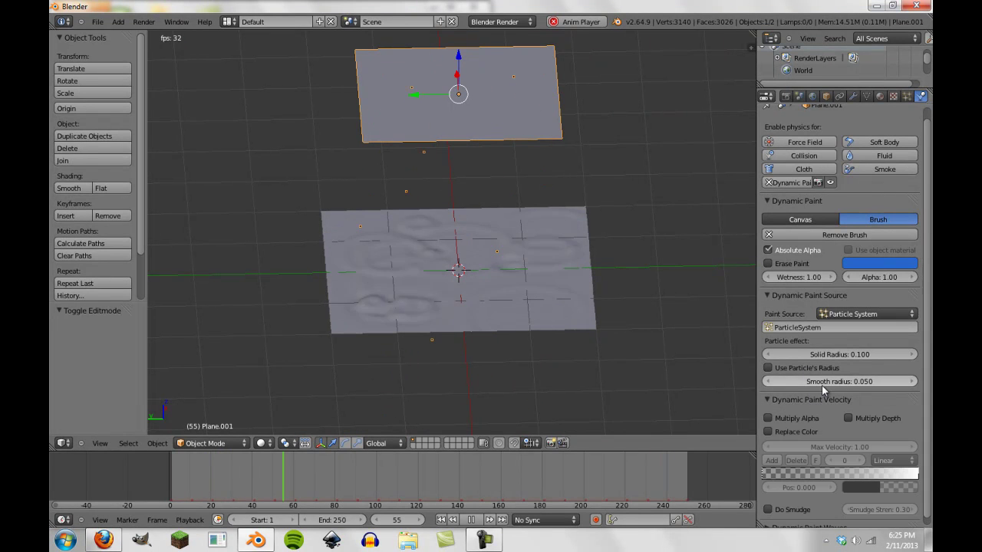
pyautogui.click(819, 397)
pyautogui.click(787, 296)
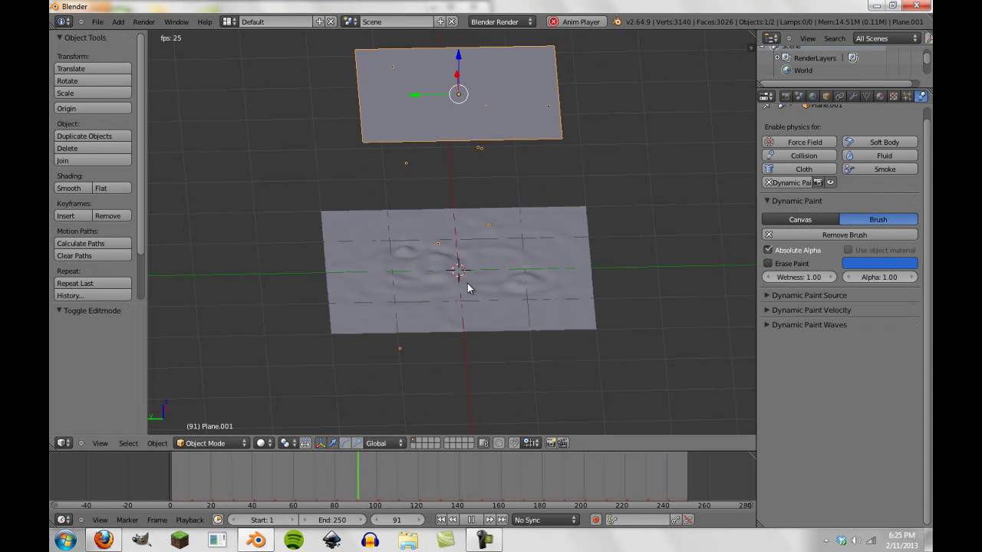
# Select the bottom canvas plane and raise its wave Damping to 0.50
pyautogui.rightClick(547, 259)
pyautogui.scroll(-4, 835, 430)
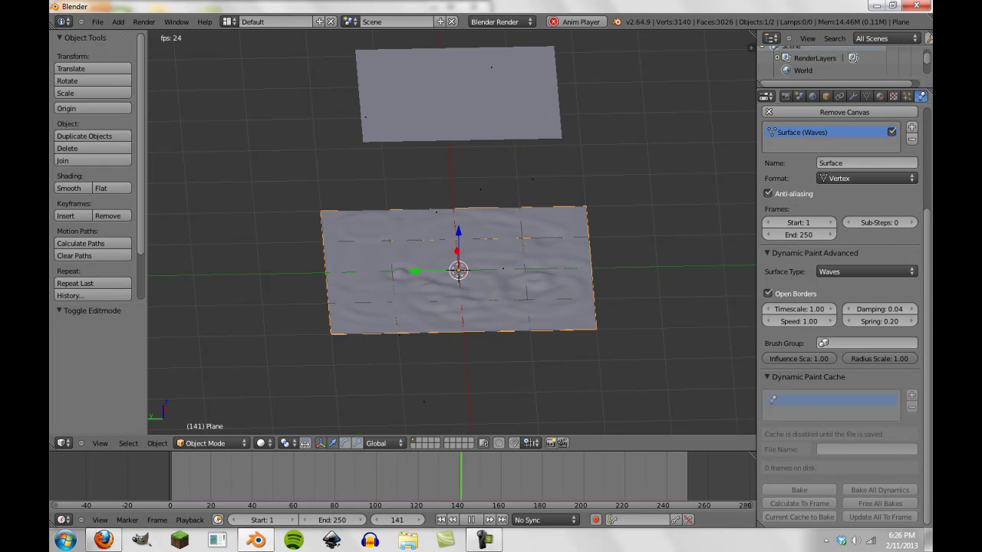
pyautogui.click(916, 308)
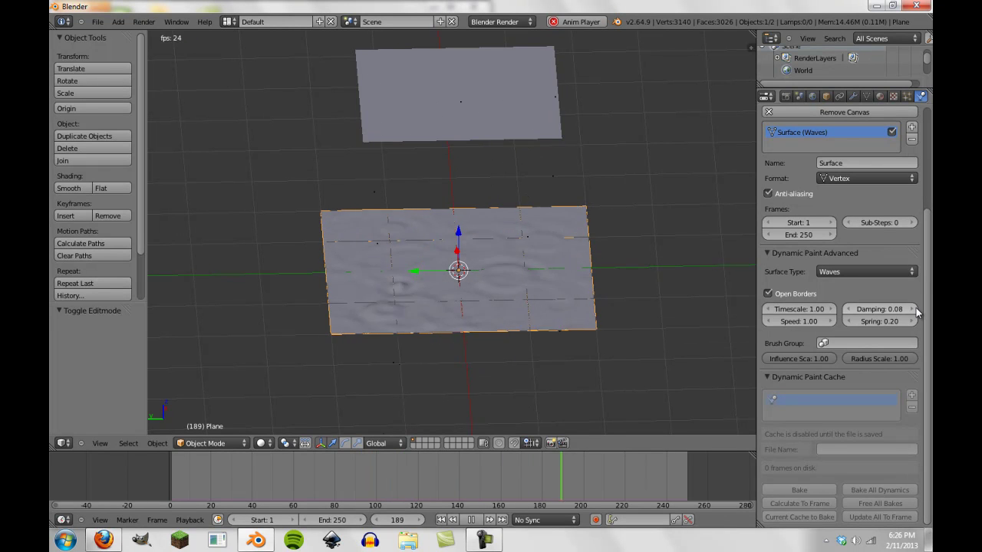
pyautogui.click(916, 308)
pyautogui.click(916, 307)
pyautogui.click(916, 308)
pyautogui.click(876, 309)
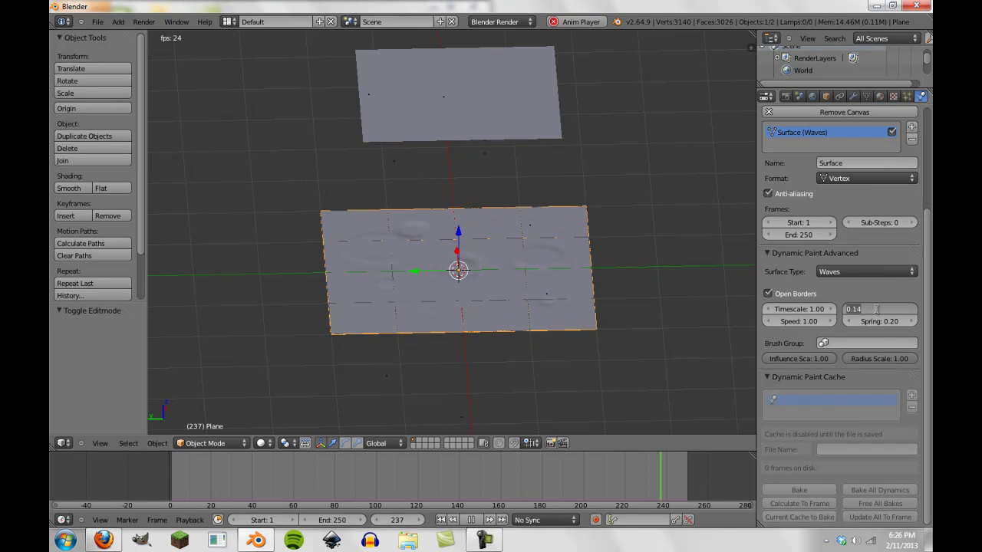
pyautogui.write('0.5')
pyautogui.press('Return')
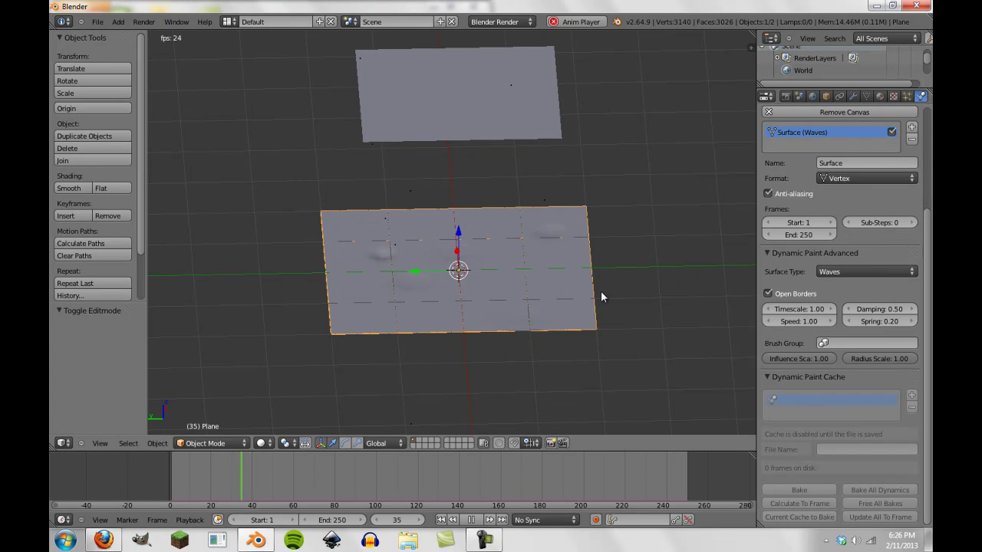
# Orbit to a low view of the canvas and reopen the Damping field
pyautogui.moveTo(600, 291); pyautogui.dragTo(423, 274, button='middle')
pyautogui.scroll(5, 447, 318)
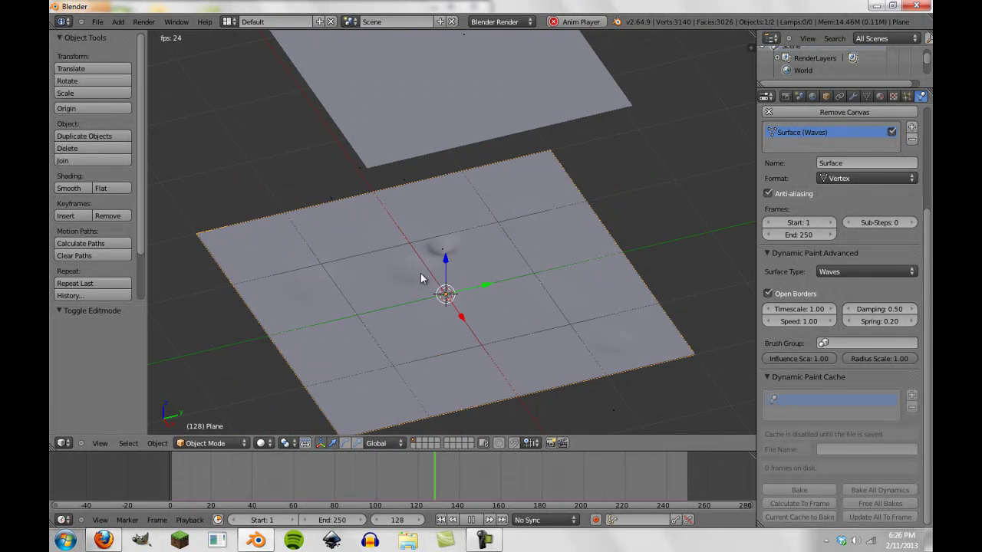
pyautogui.click(882, 309)
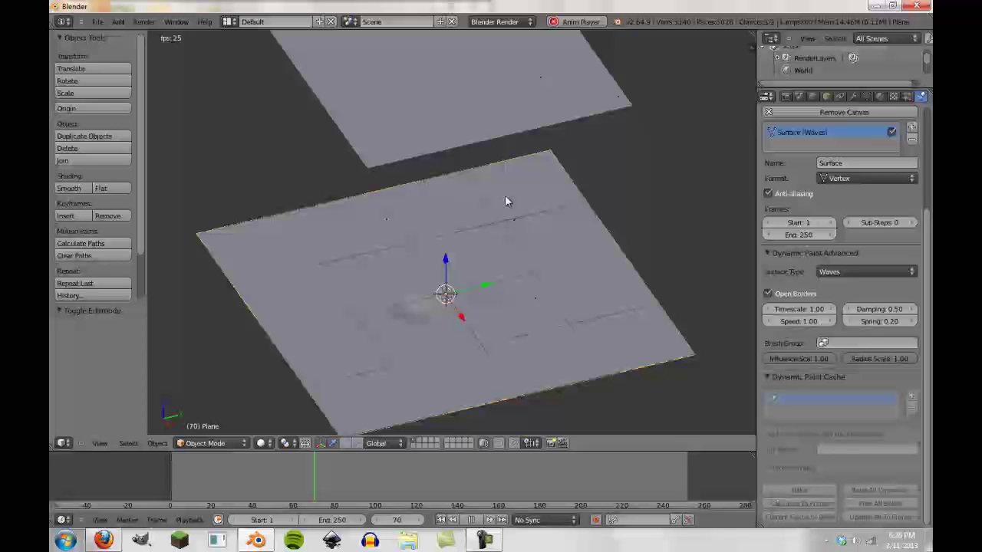
pyautogui.scroll(-5, 505, 197)
pyautogui.scroll(3, 418, 298)
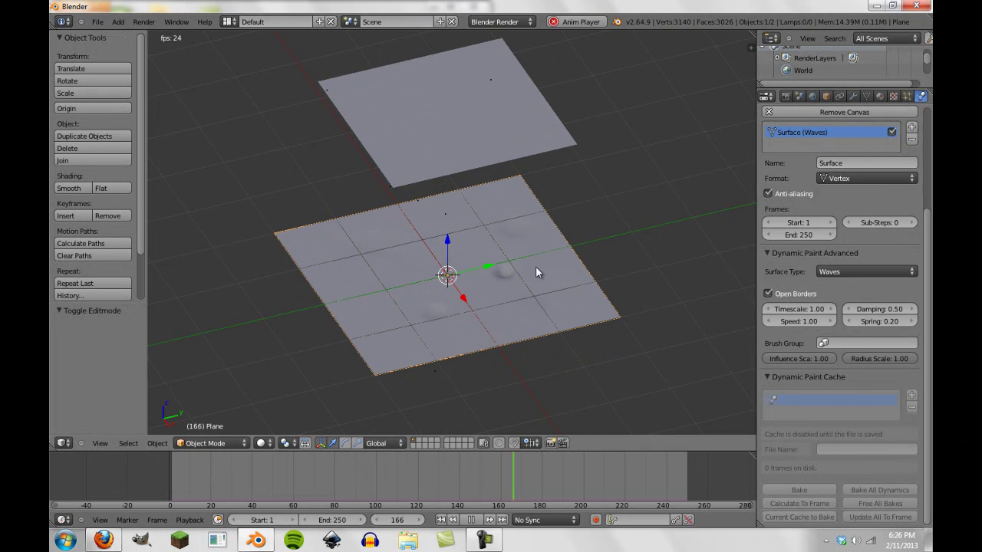
# Set the canvas waves' Damping to 0.10
pyautogui.click(873, 308)
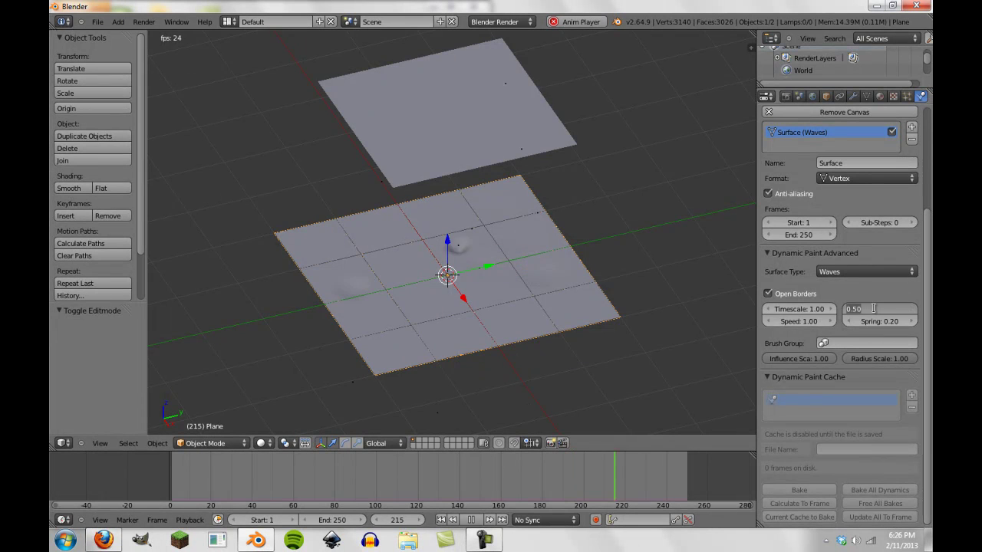
pyautogui.write('.1')
pyautogui.press('Return')
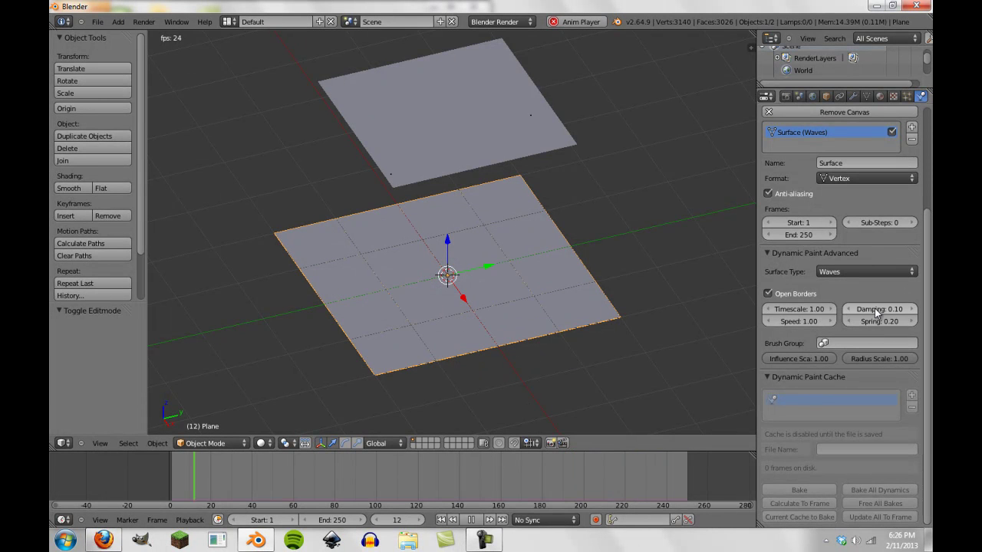
pyautogui.moveTo(664, 314); pyautogui.dragTo(521, 307, button='middle')
# Clear the Spring value and view the canvas from a low angle
pyautogui.scroll(1, 521, 302)
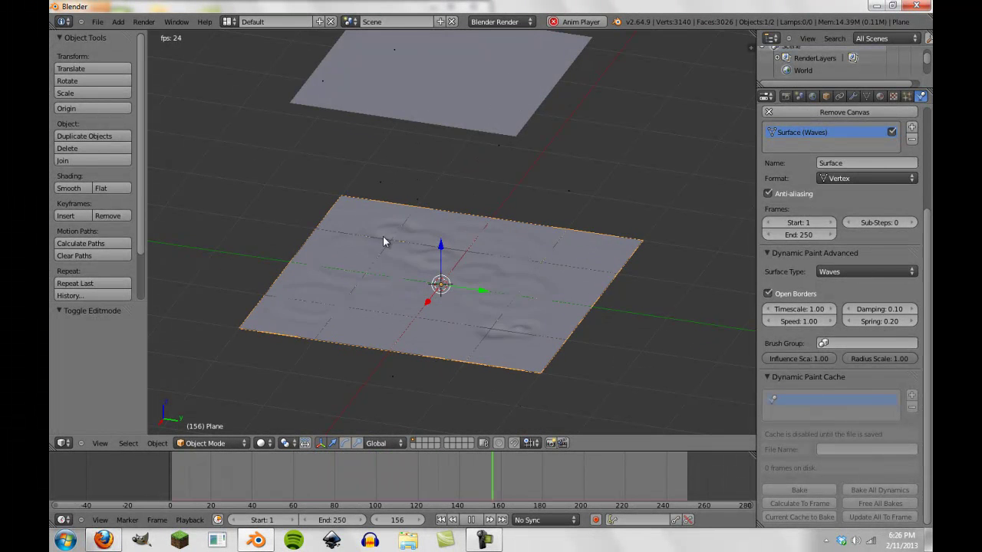
pyautogui.click(884, 321)
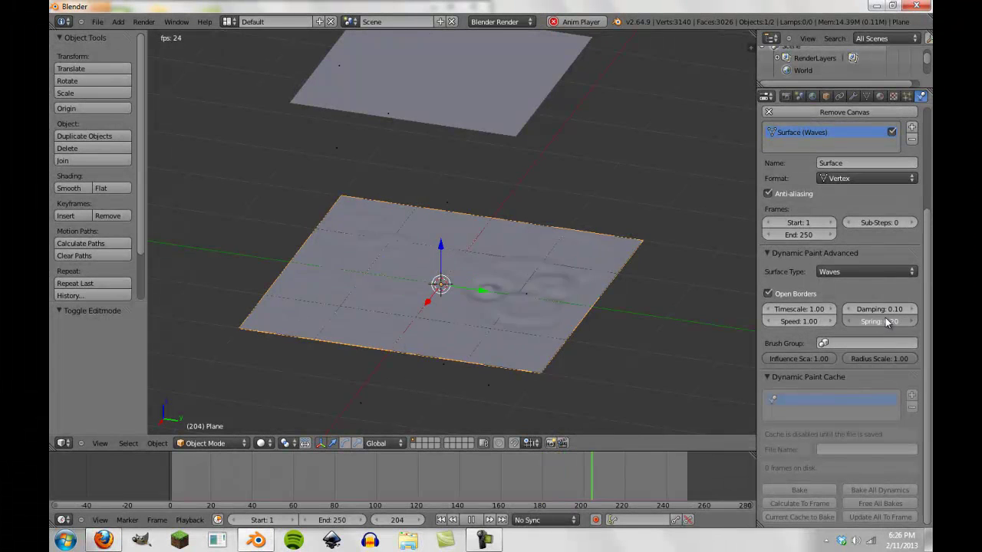
pyautogui.press('BackSpace')
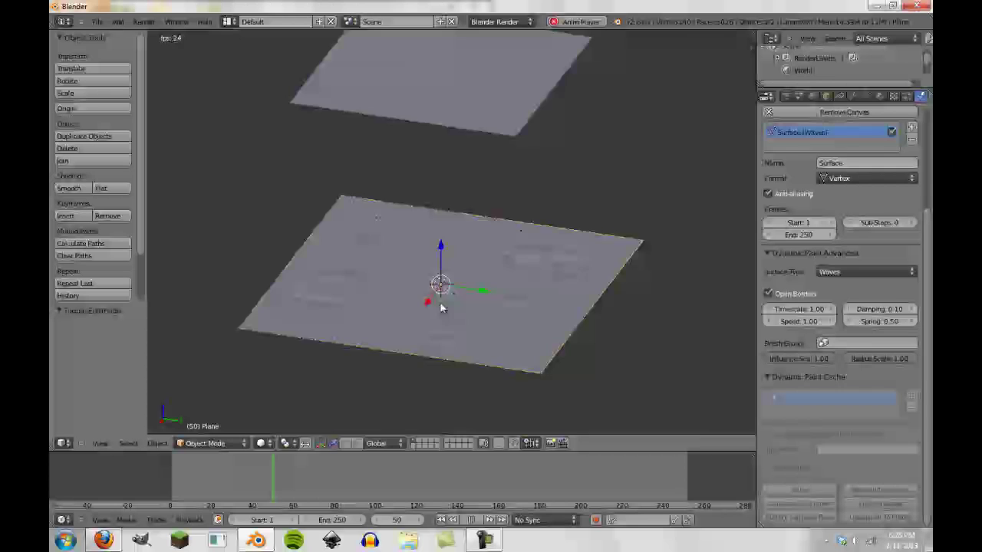
pyautogui.moveTo(441, 305); pyautogui.dragTo(431, 326, button='middle')
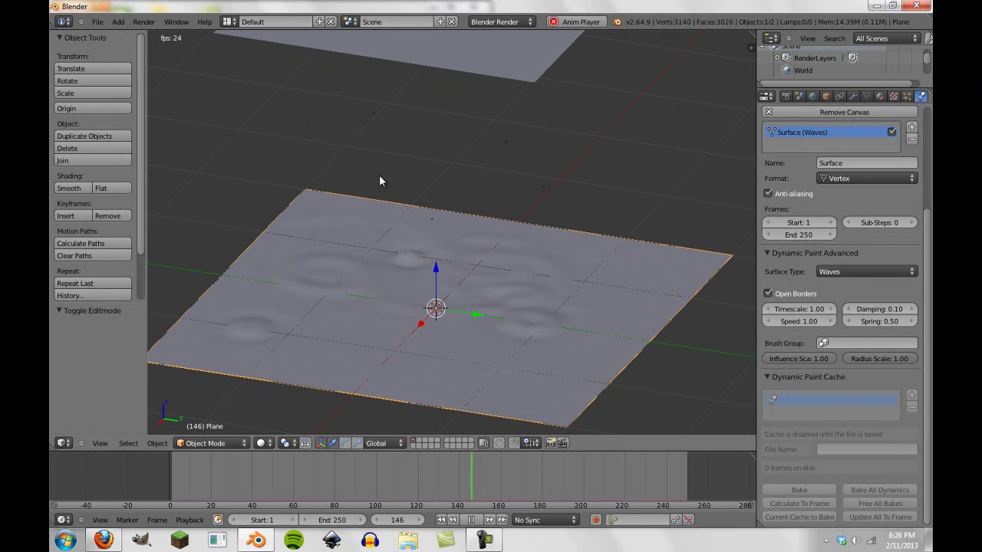
# Enter Spring 0.02 and Damping 0.05 for the canvas waves
pyautogui.click(887, 322)
pyautogui.write('0')
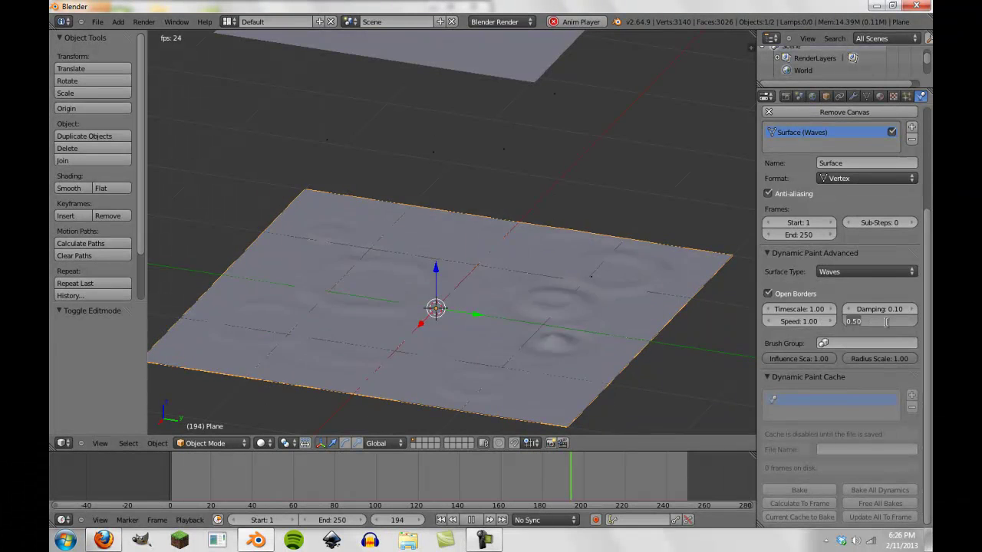
pyautogui.write('.02')
pyautogui.press('Return')
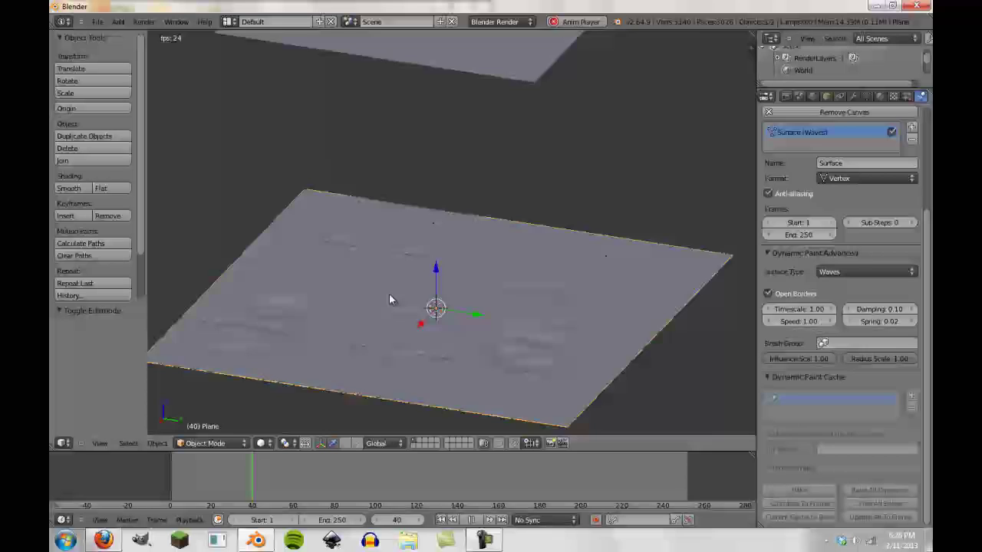
pyautogui.moveTo(389, 297); pyautogui.dragTo(461, 321, button='middle')
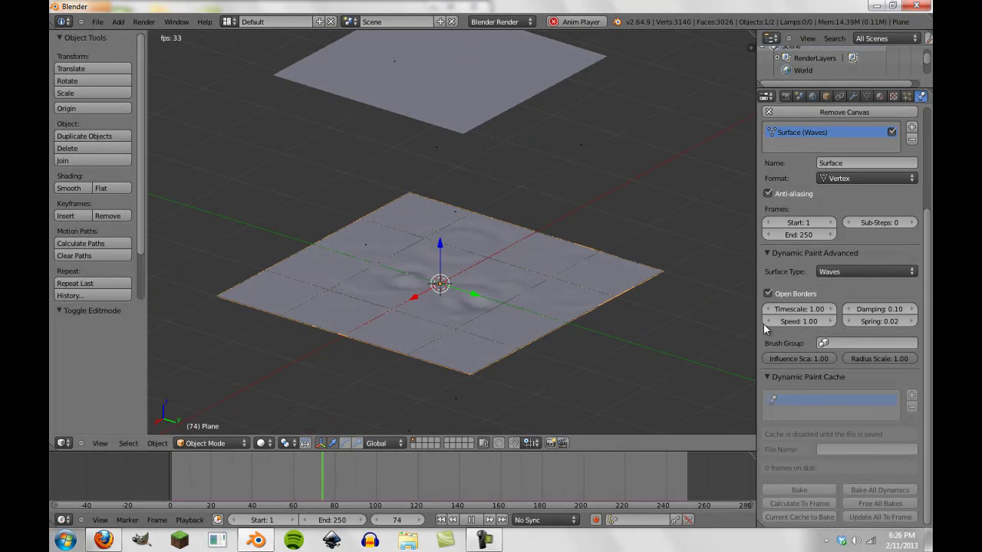
pyautogui.click(888, 309)
pyautogui.write('.05')
pyautogui.press('Return')
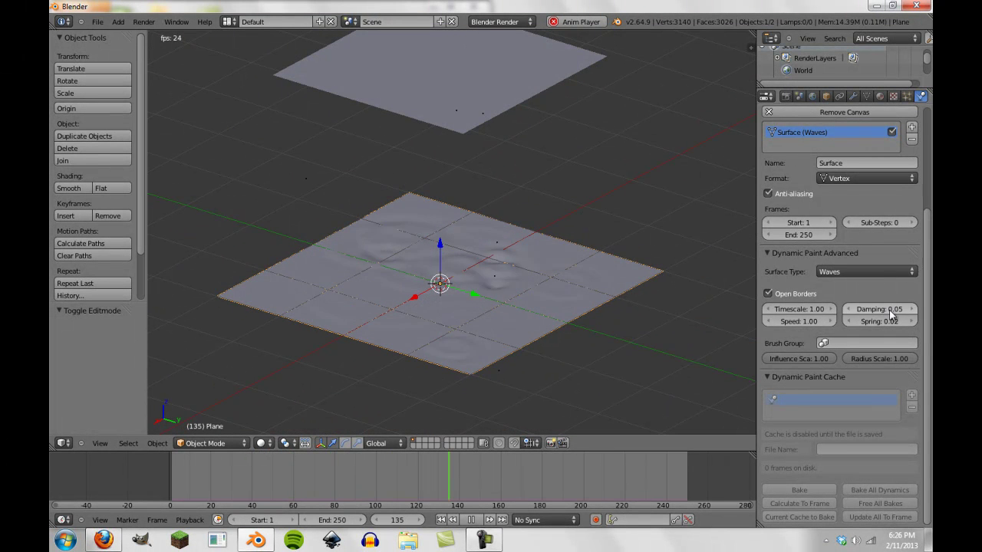
# Step Spring down to 0.01 and Damping back up to 0.10 with the arrows
pyautogui.click(849, 322)
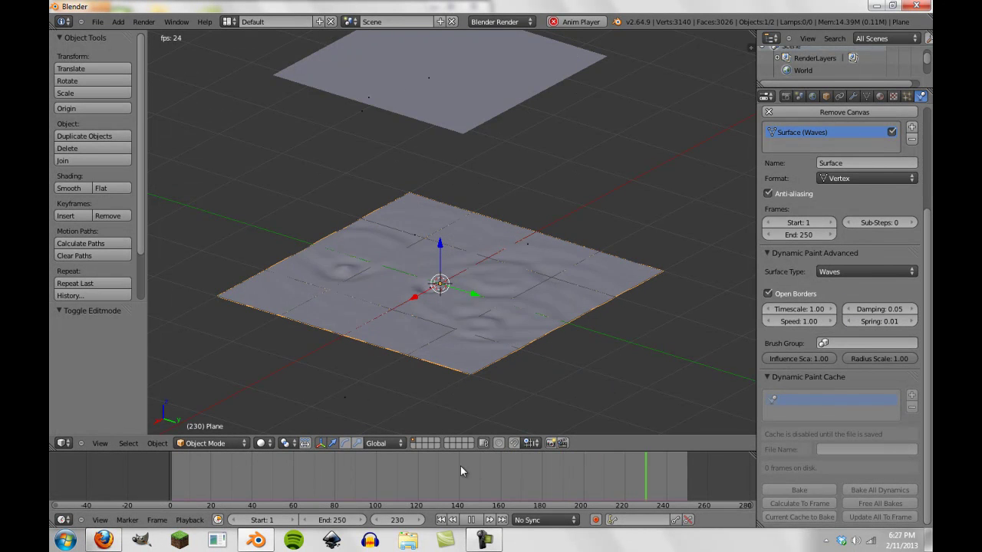
pyautogui.moveTo(360, 279); pyautogui.dragTo(357, 246, button='middle')
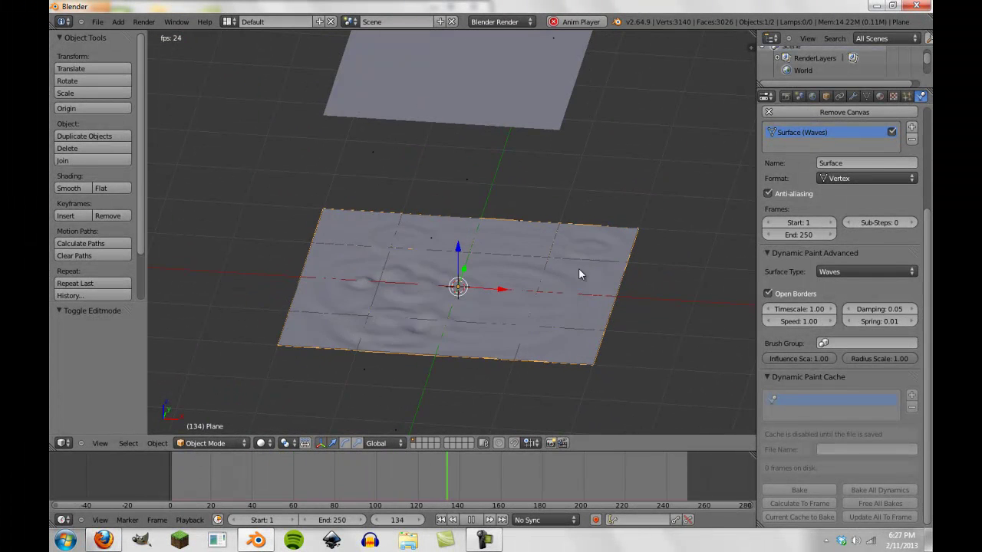
pyautogui.click(912, 310)
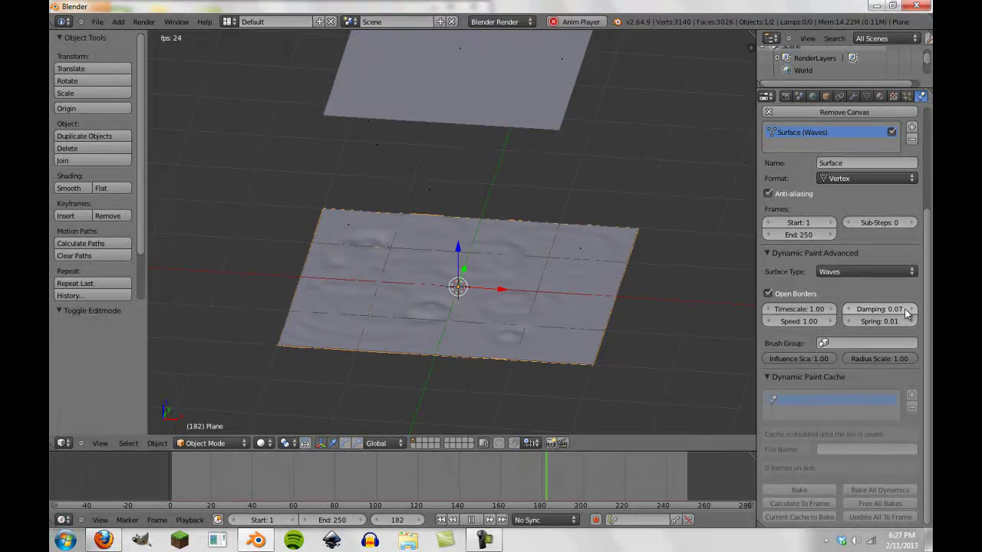
pyautogui.click(912, 310)
pyautogui.click(911, 310)
pyautogui.click(911, 310)
pyautogui.click(911, 310)
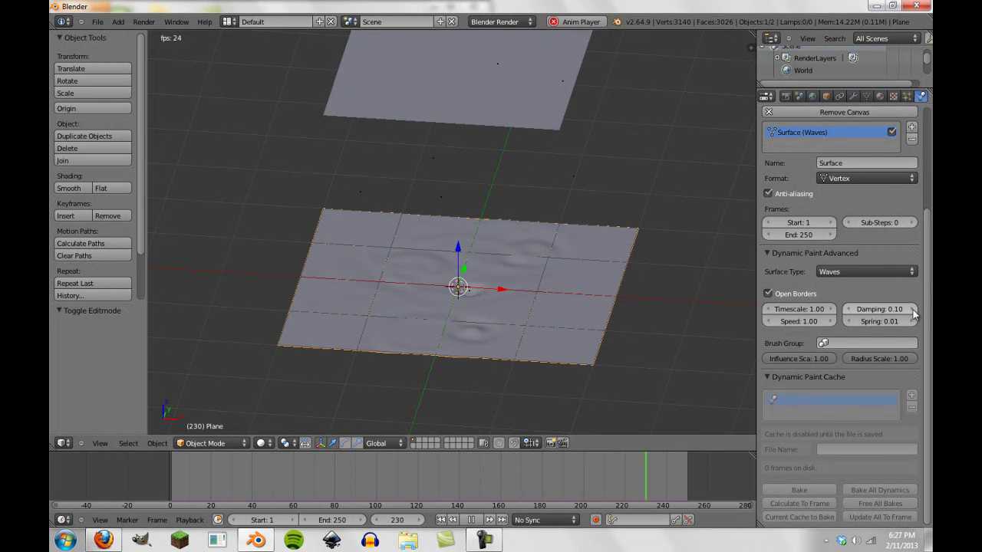
pyautogui.moveTo(358, 291); pyautogui.dragTo(494, 299, button='middle')
pyautogui.moveTo(552, 289); pyautogui.dragTo(508, 267, button='middle')
pyautogui.scroll(-5, 294, 207)
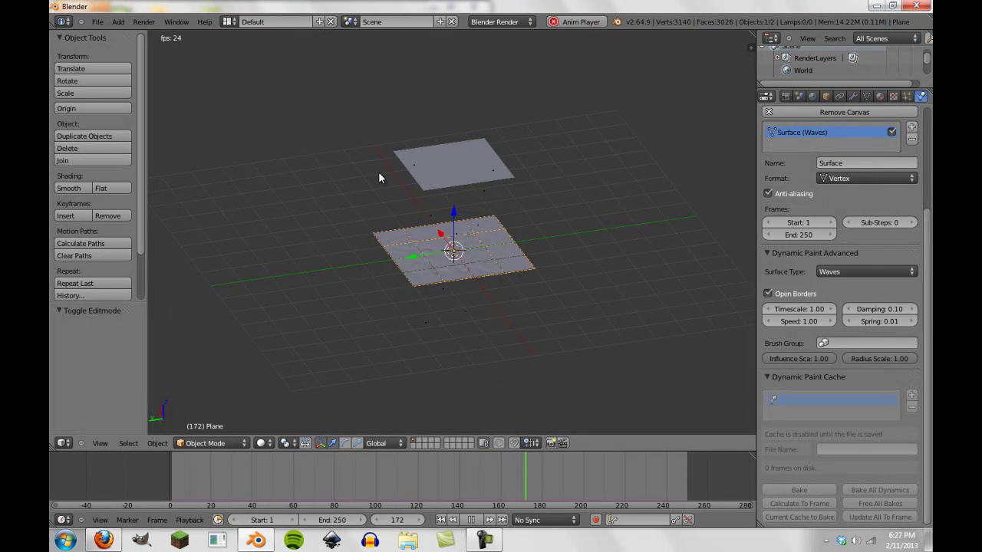
pyautogui.scroll(2, 373, 173)
pyautogui.scroll(-6, 432, 226)
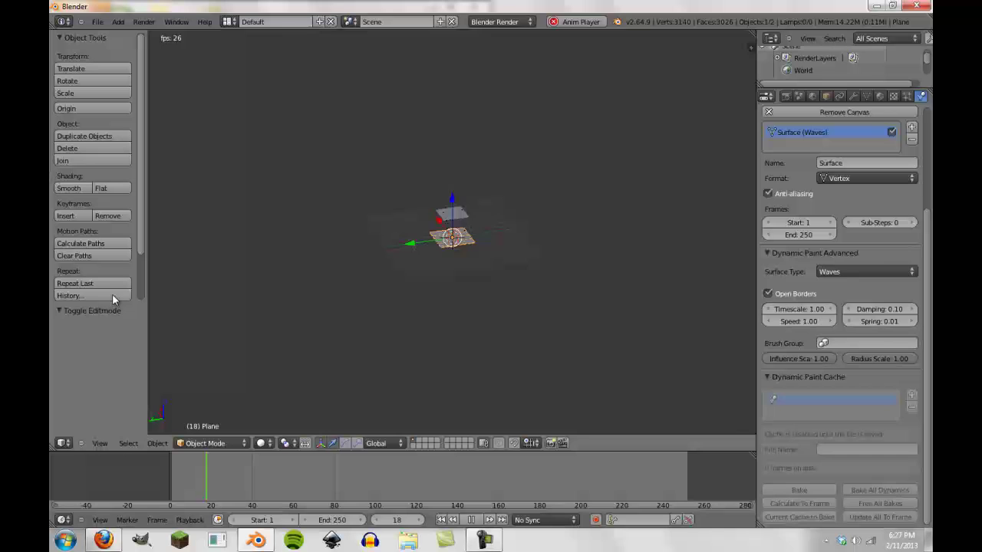
pyautogui.scroll(6, 353, 321)
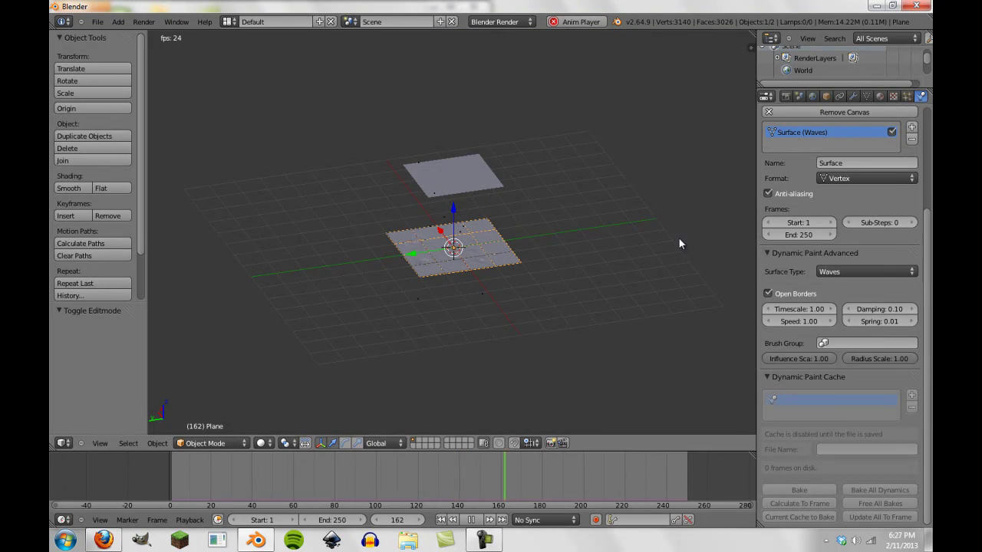
pyautogui.click(843, 179)
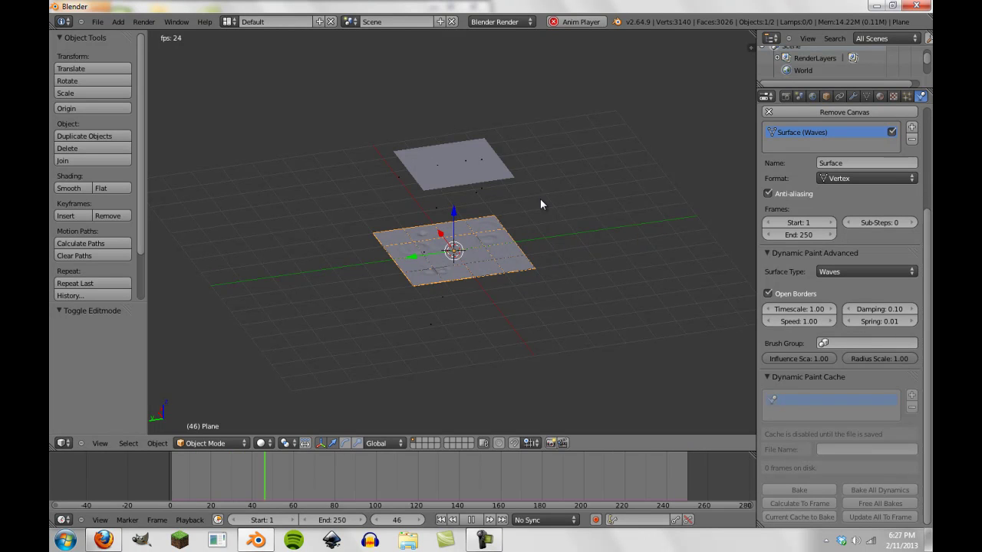
pyautogui.moveTo(580, 198); pyautogui.dragTo(697, 247, button='middle')
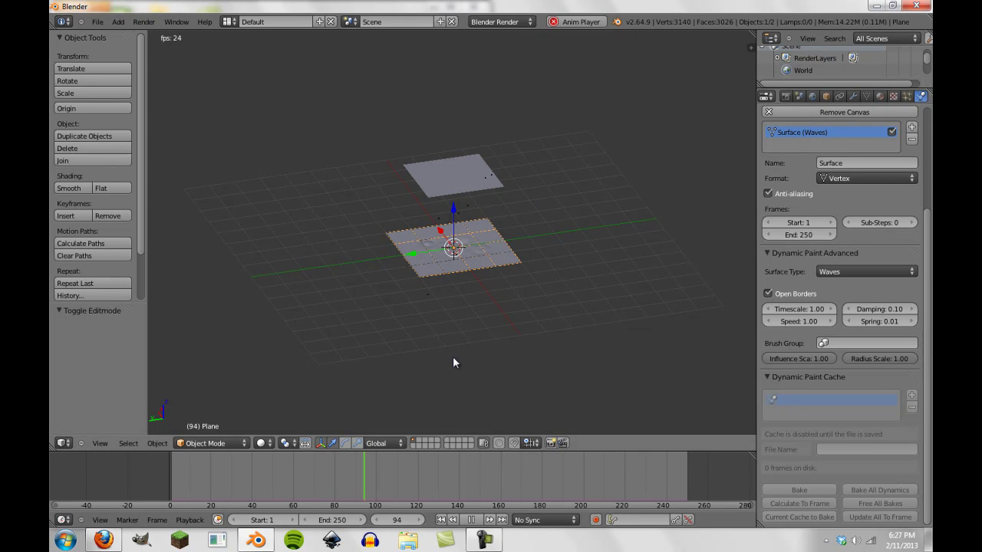